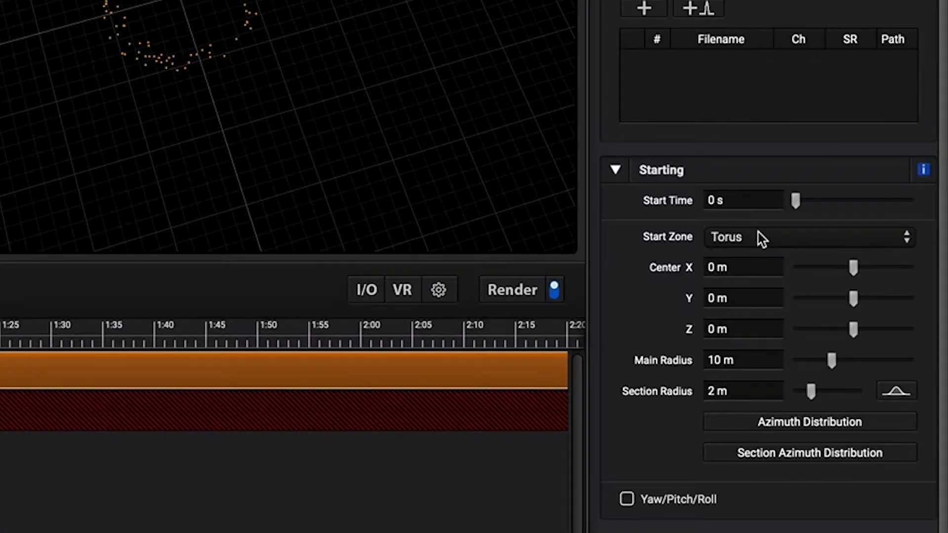
Set the particle group's start zone to Rectangle, 1000 m wide and 1000 m deep.
click(859, 267)
click(849, 202)
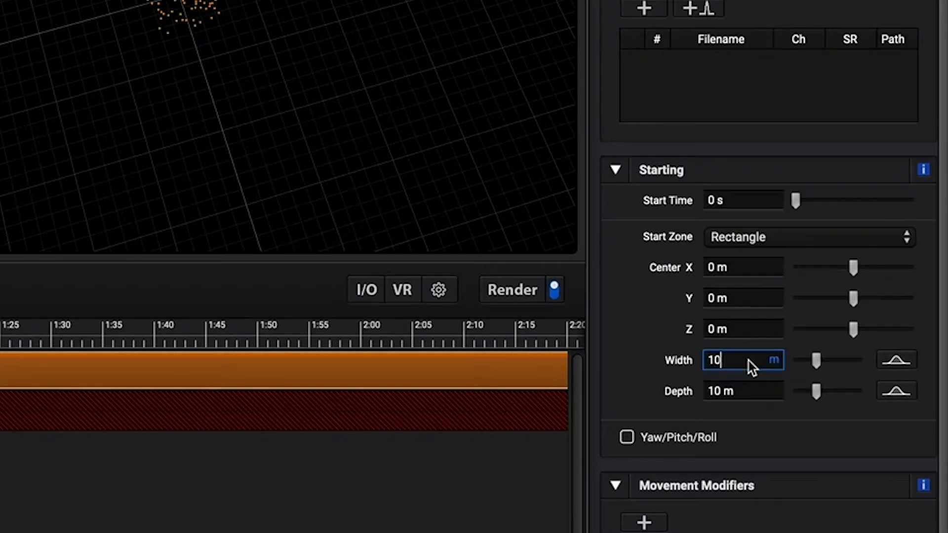
text(00)
key(Return)
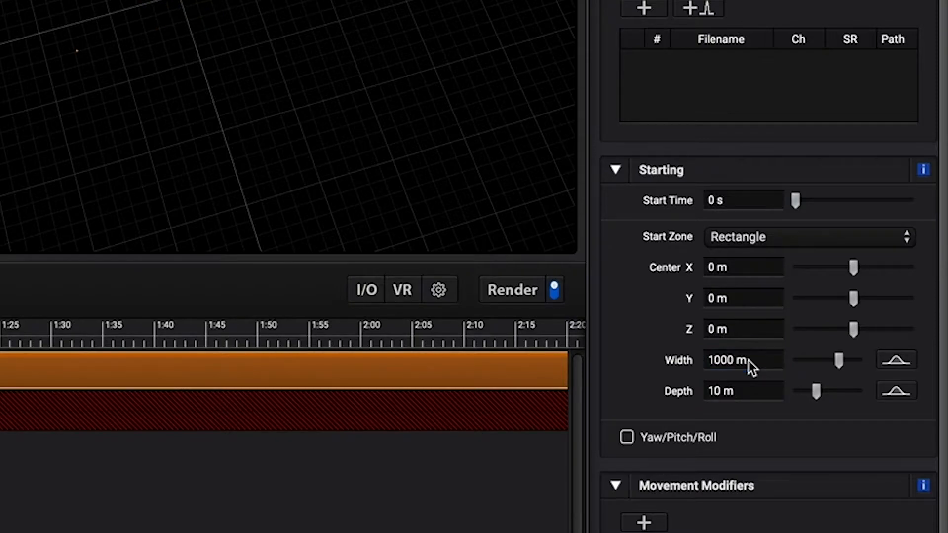
click(751, 384)
text(00)
key(Return)
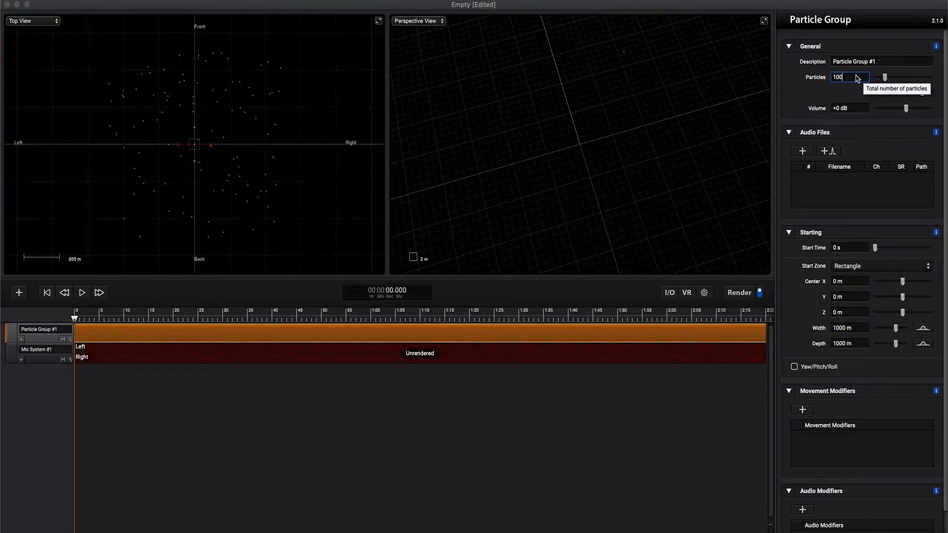
Set the particle count to 250 and add a straight-line velocity movement modifier.
key(BackSpace)
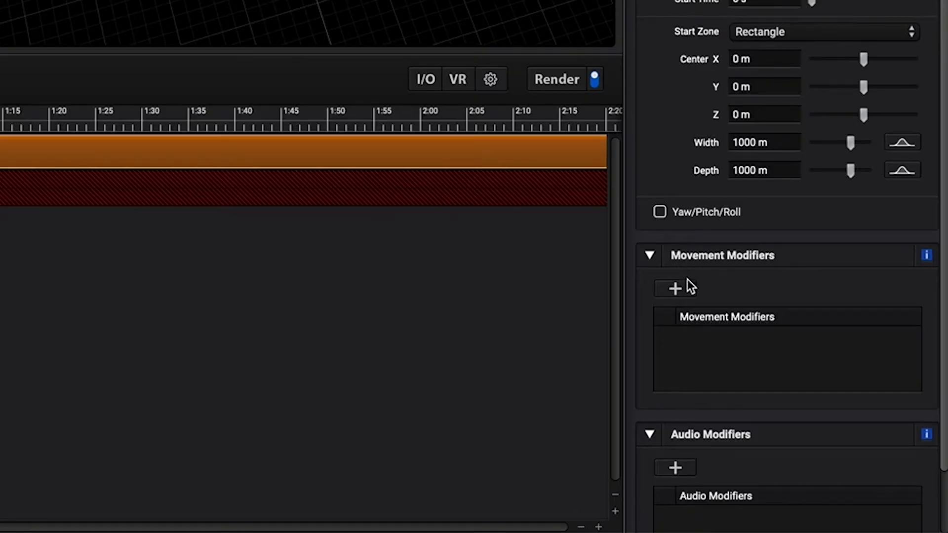
click(685, 286)
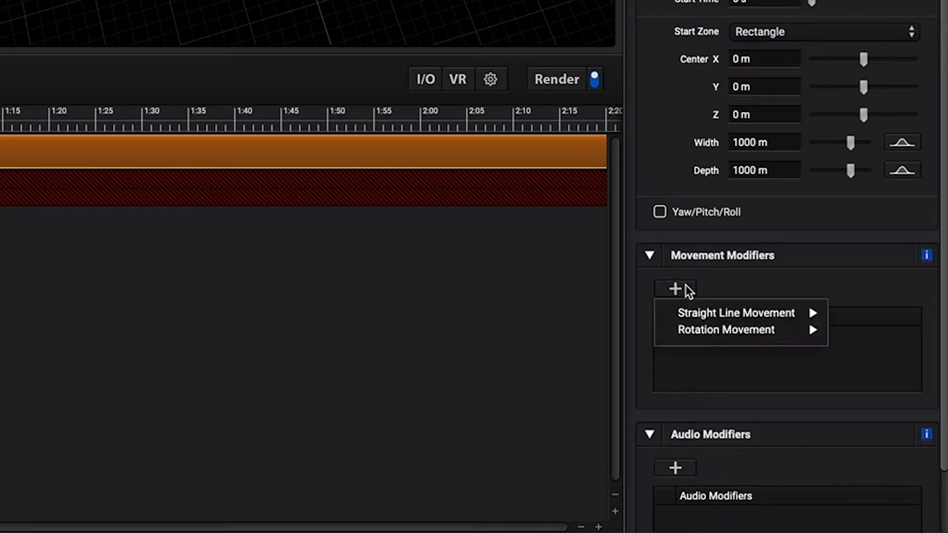
mouse_move(731, 309)
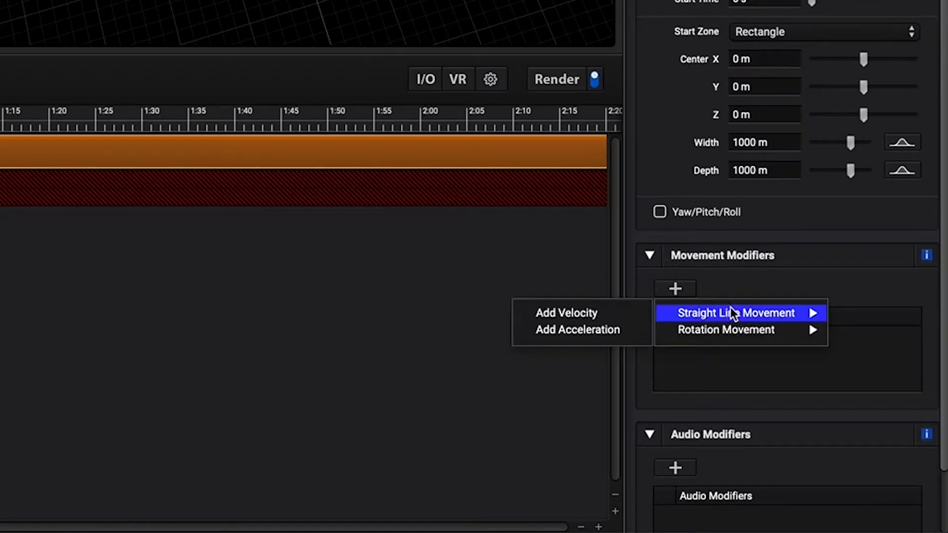
click(595, 313)
scroll(771, 459, down, 3)
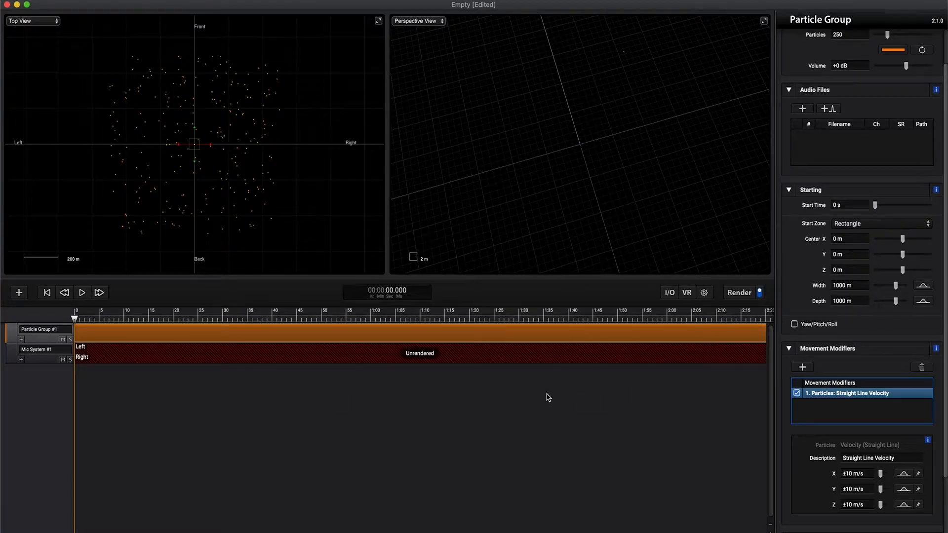
Play the timeline and examine the particles' movement in the top view at different zoom levels.
key(space)
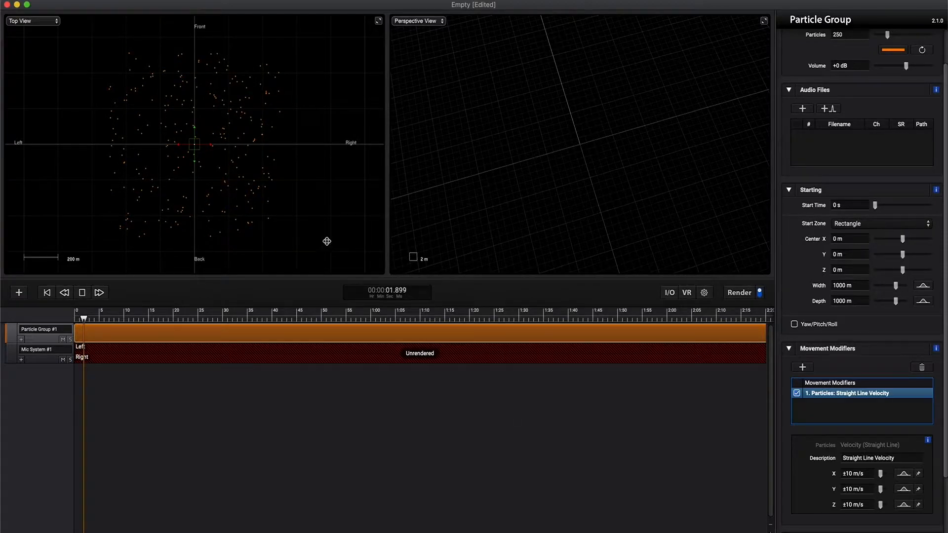
click(251, 181)
scroll(251, 181, up, 5)
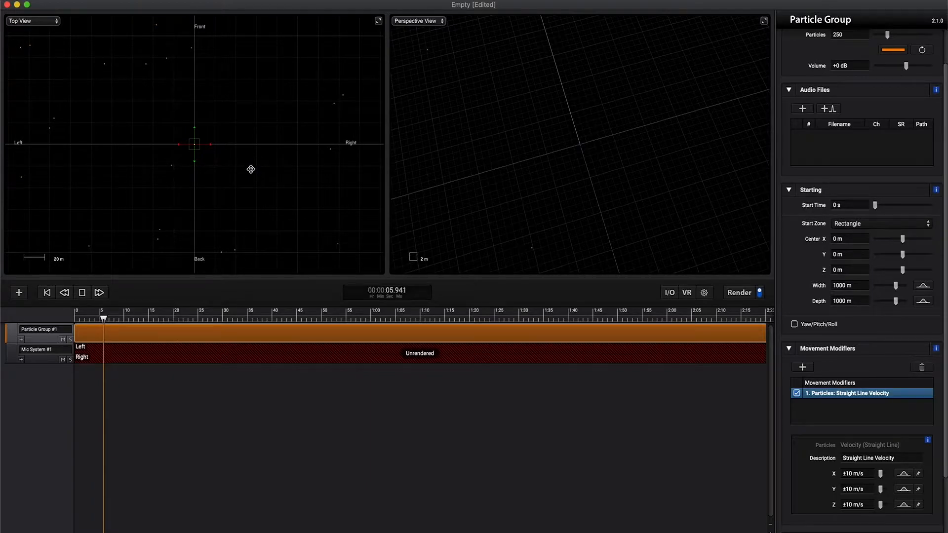
scroll(254, 176, down, 2)
scroll(254, 178, down, 2)
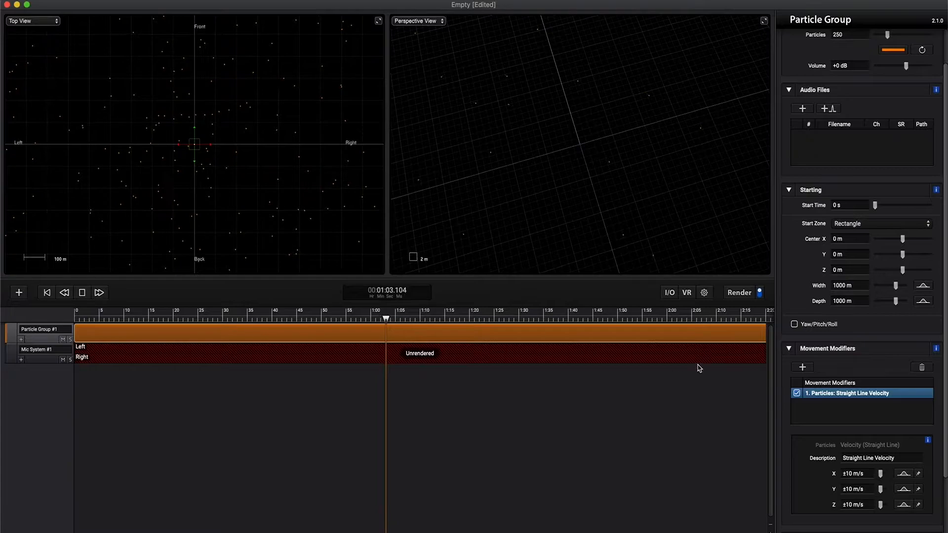
Add a rotation velocity movement modifier with an azimuth velocity of 10 °/s.
click(803, 367)
mouse_move(832, 390)
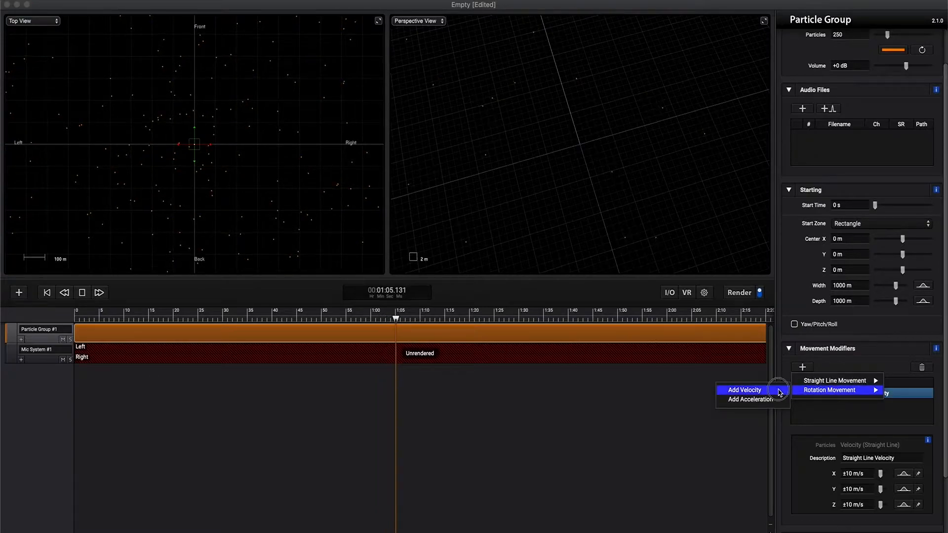
click(759, 390)
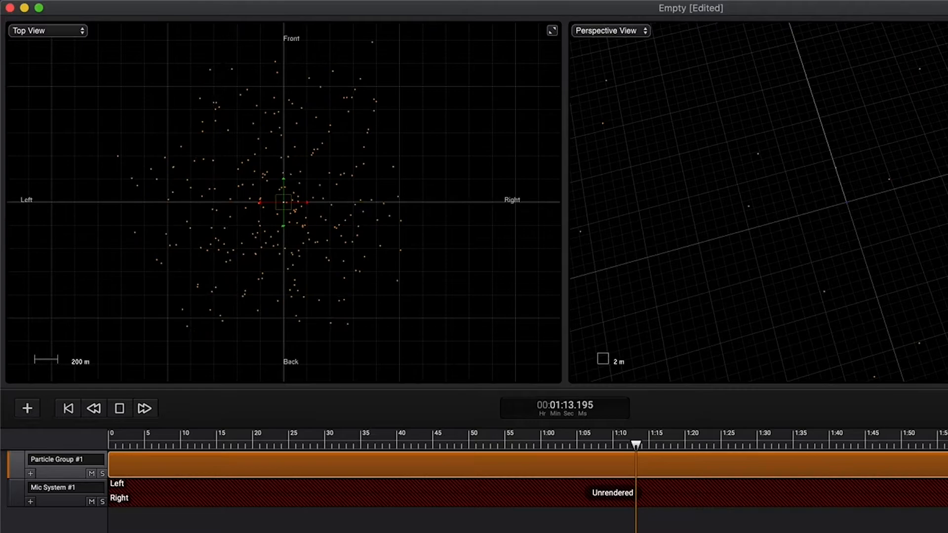
text(10)
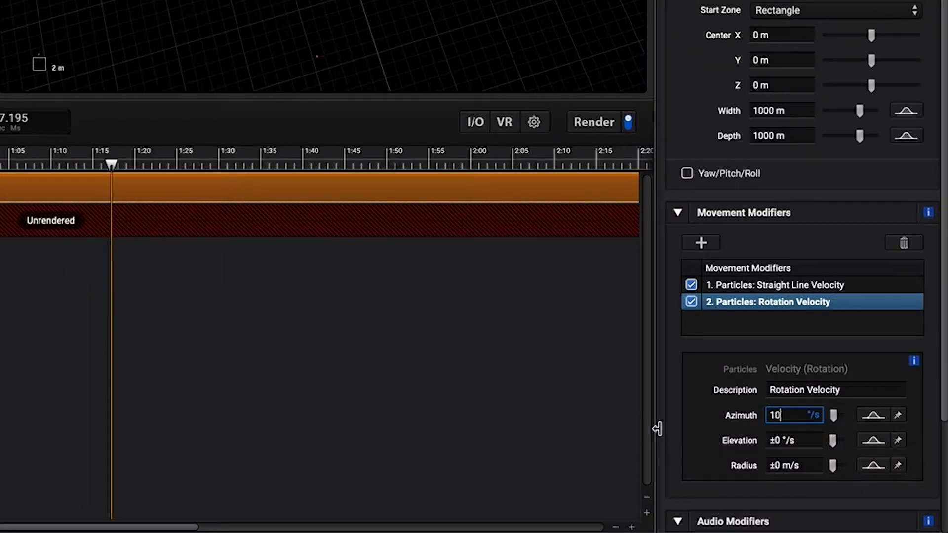
key(Return)
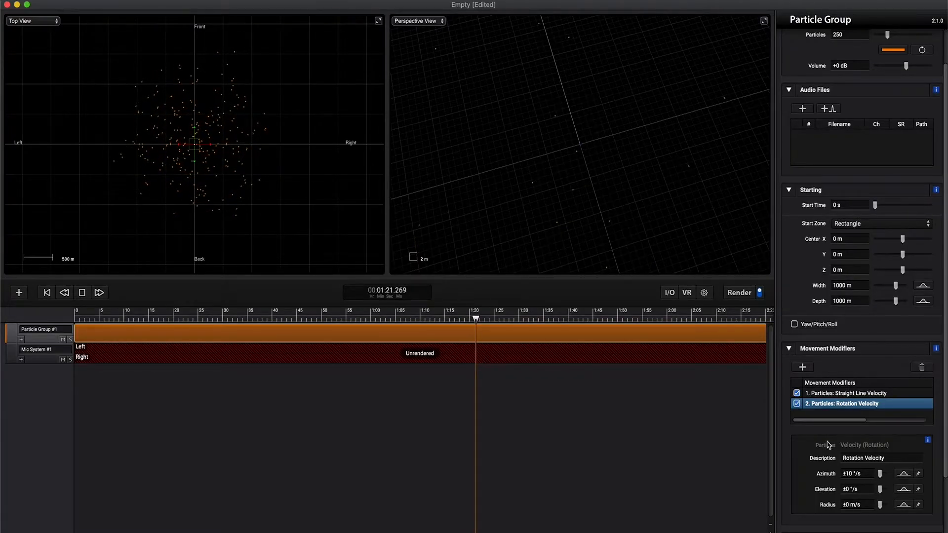
Add a Random Gains audio modifier and apply its uniform gain distribution with the default range.
scroll(829, 441, down, 3)
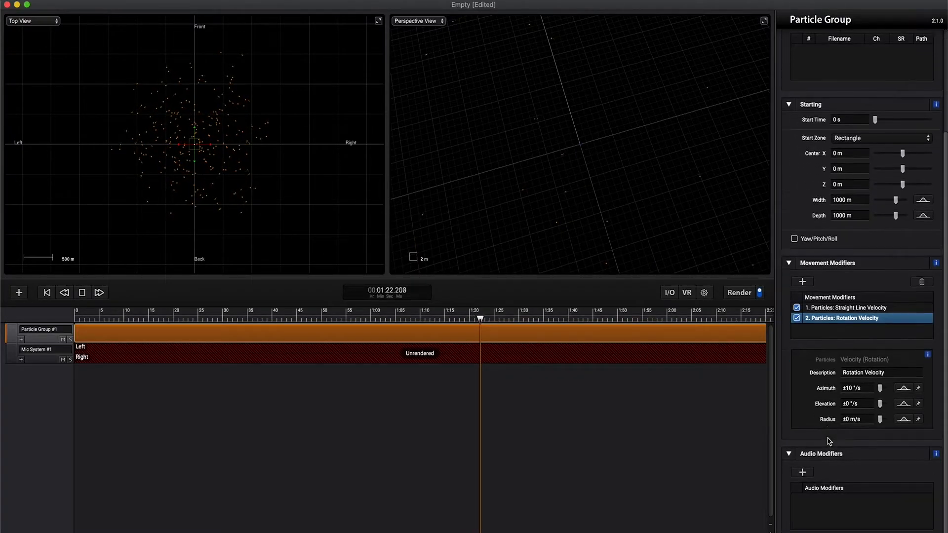
click(809, 474)
mouse_move(811, 486)
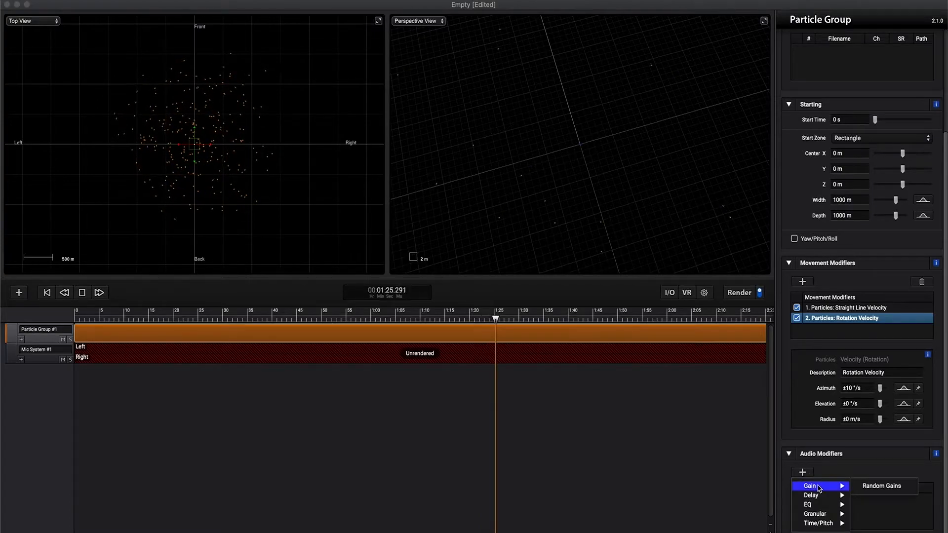
click(867, 487)
scroll(853, 489, down, 2)
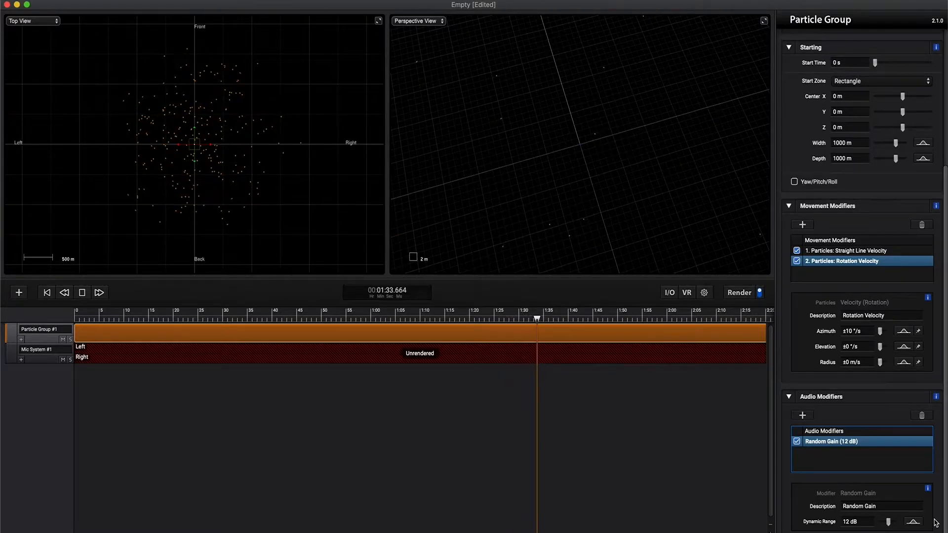
click(913, 521)
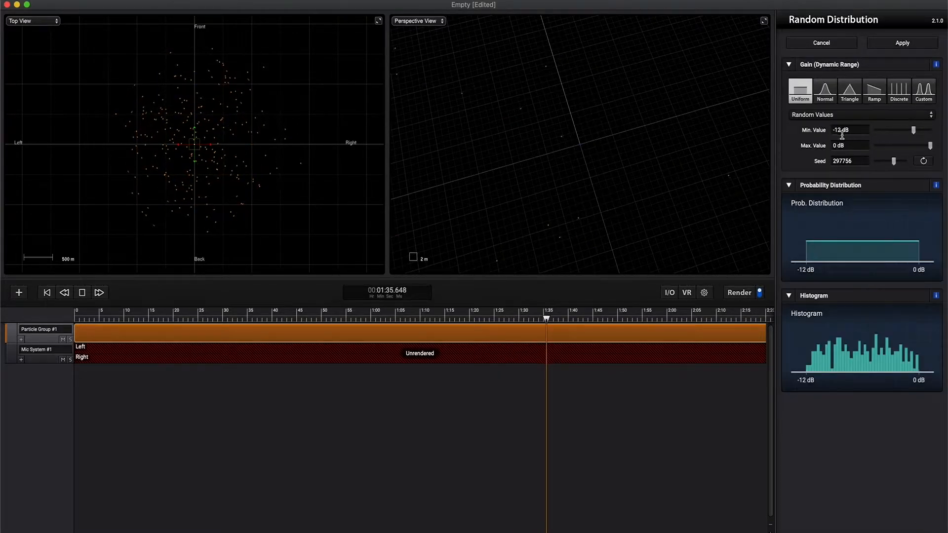
click(901, 42)
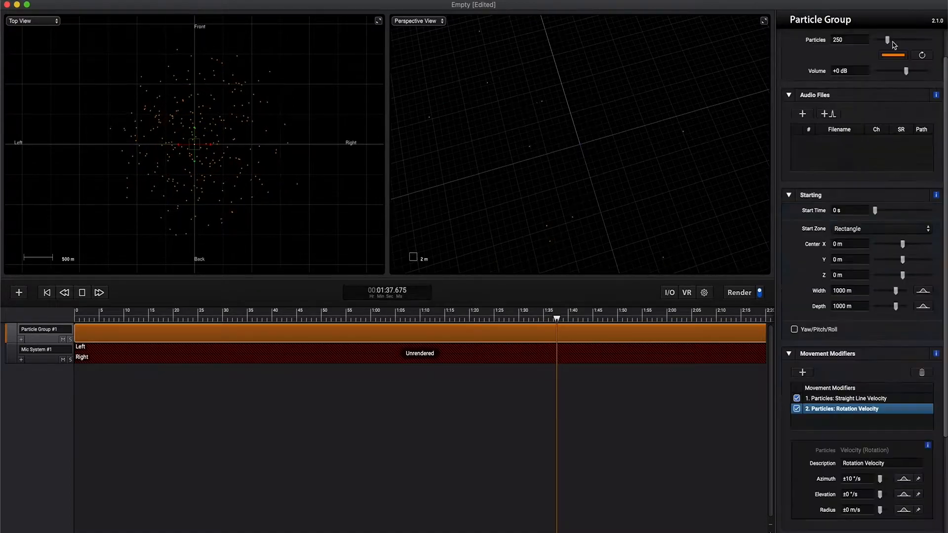
Add a Random Delays audio modifier with a maximum delay of 10 s.
scroll(817, 374, down, 5)
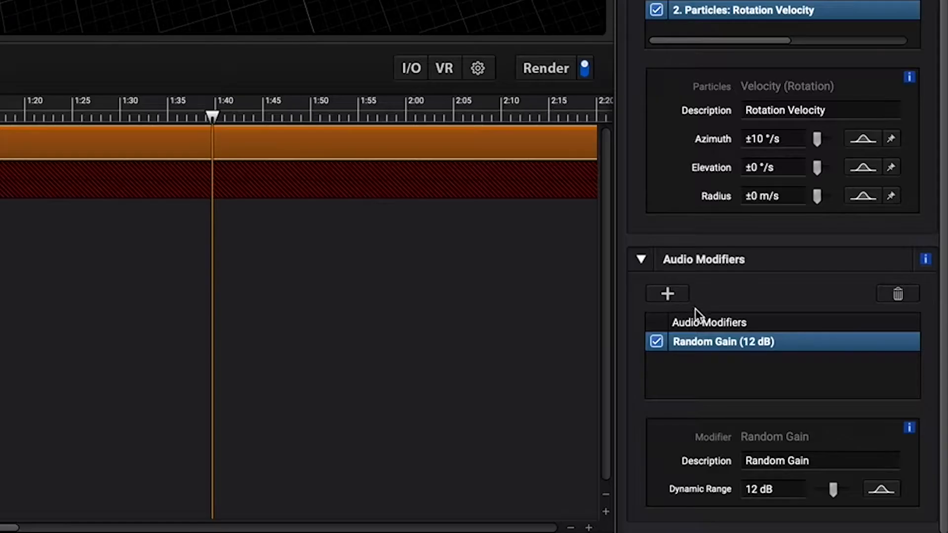
click(807, 412)
mouse_move(740, 337)
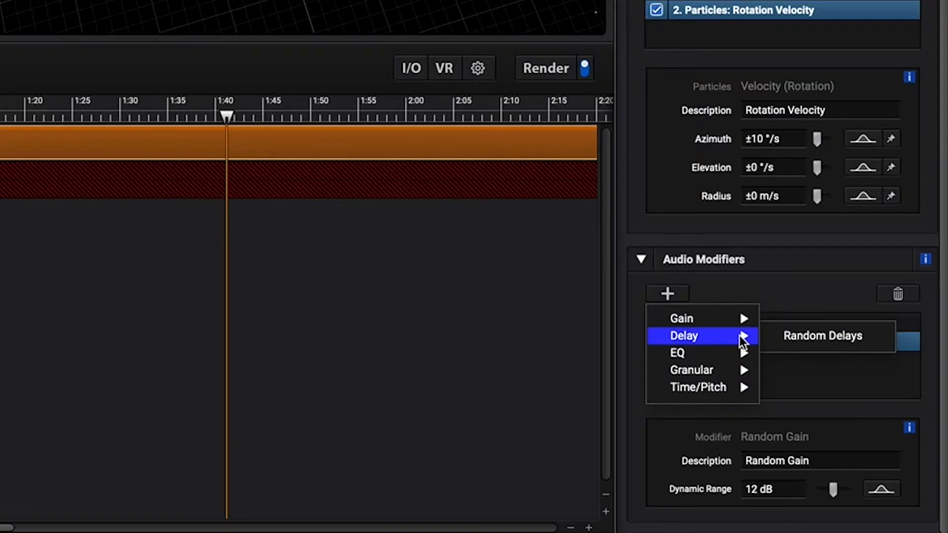
click(807, 336)
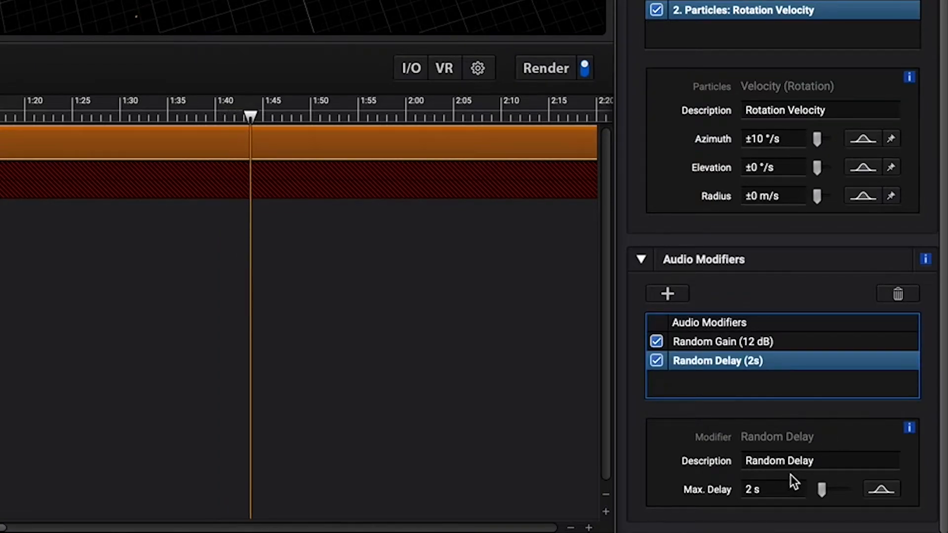
click(770, 491)
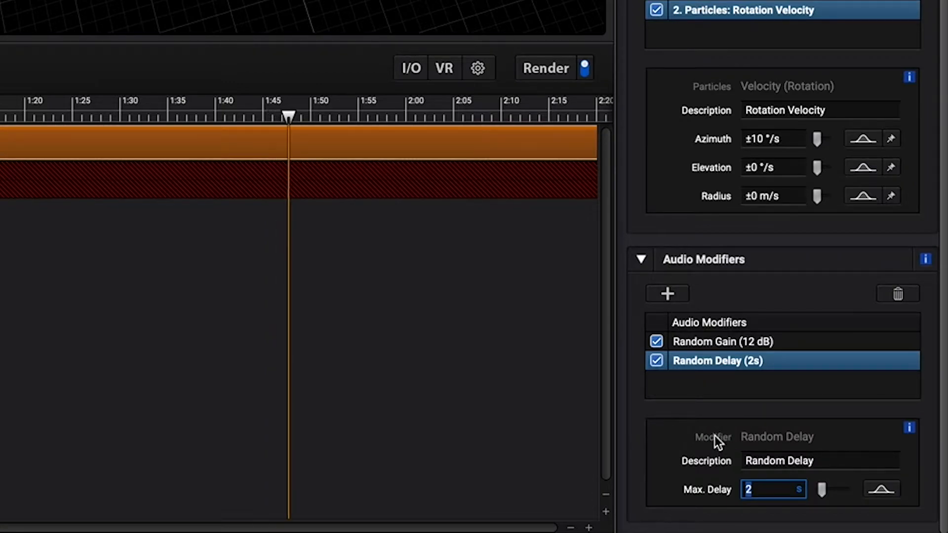
text(10)
key(Return)
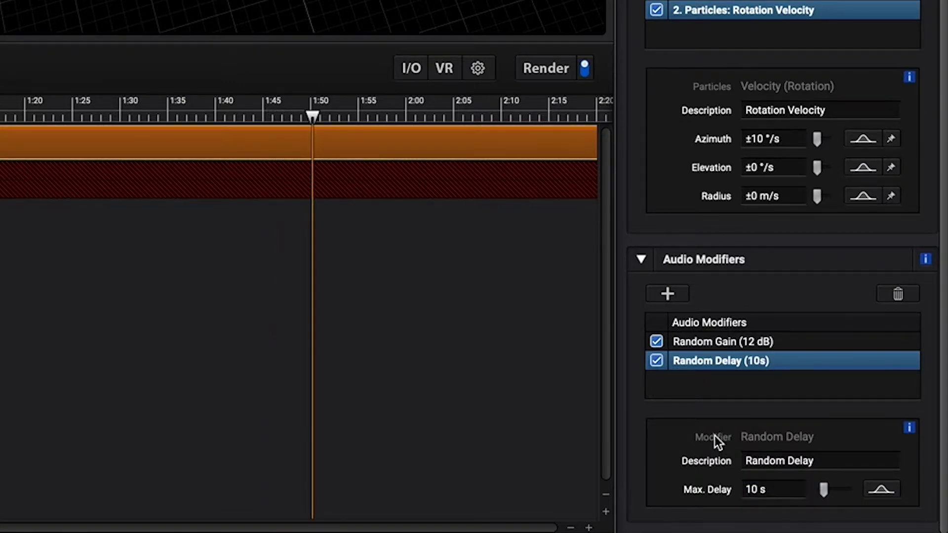
Add a Random Time/Pitch audio modifier with a pitch range of 3 semitones, and return playback to the start.
click(670, 295)
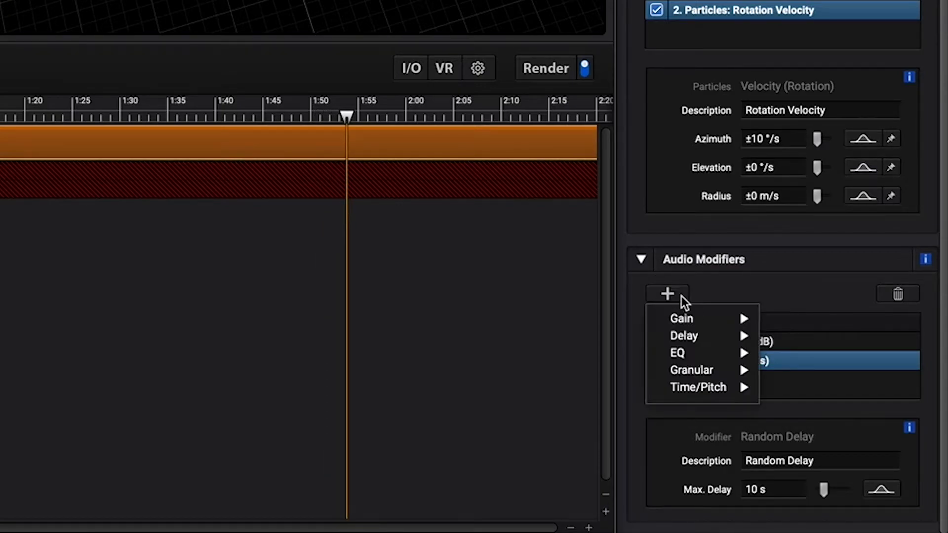
mouse_move(745, 388)
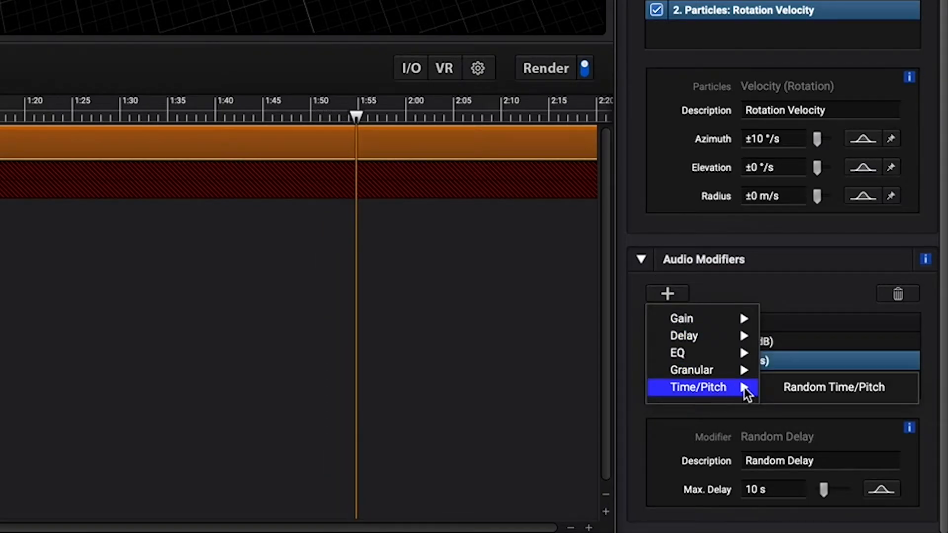
click(796, 386)
scroll(752, 505, down, 2)
scroll(752, 506, down, 1)
click(711, 470)
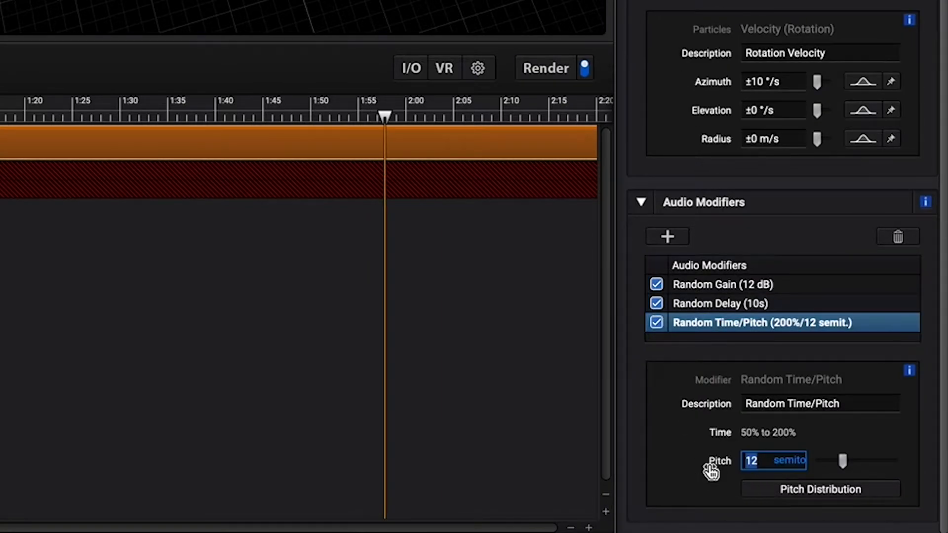
text(3)
key(Return)
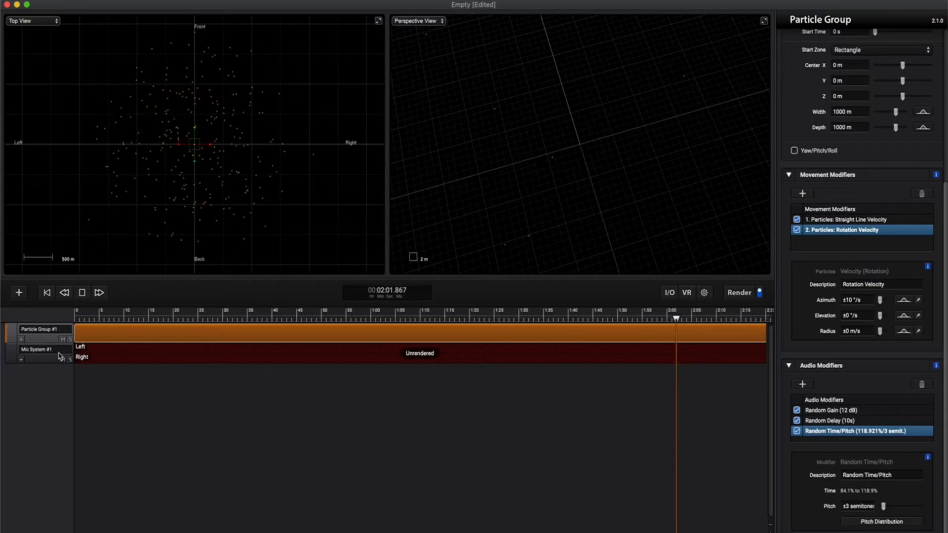
click(48, 294)
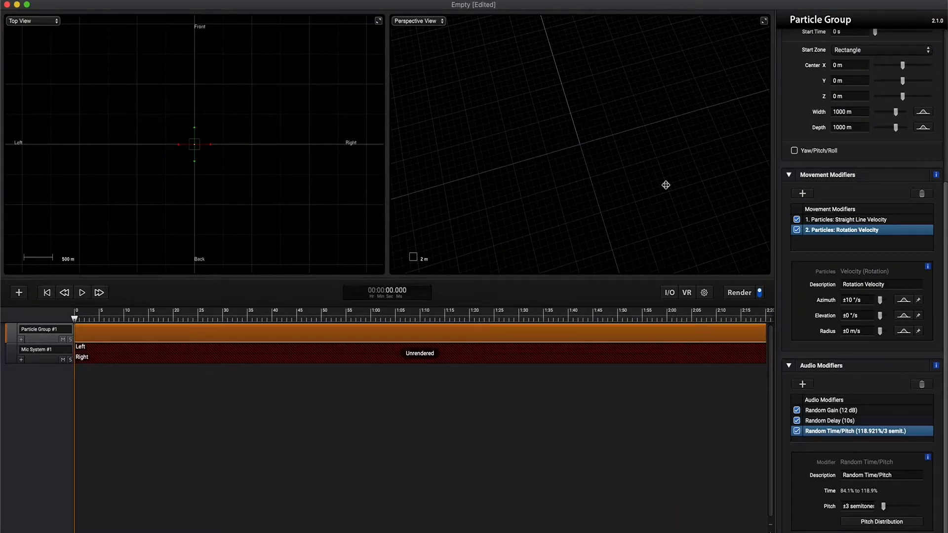
Import seven audio files from the Crashes - Debris folder, including Impact_Crash_ODC-0020-320, Impact_Debris_Glass_ODC-0020-315, Piano_Drop_ODY-1284-095 and four vehicle drops.
scroll(822, 142, up, 9)
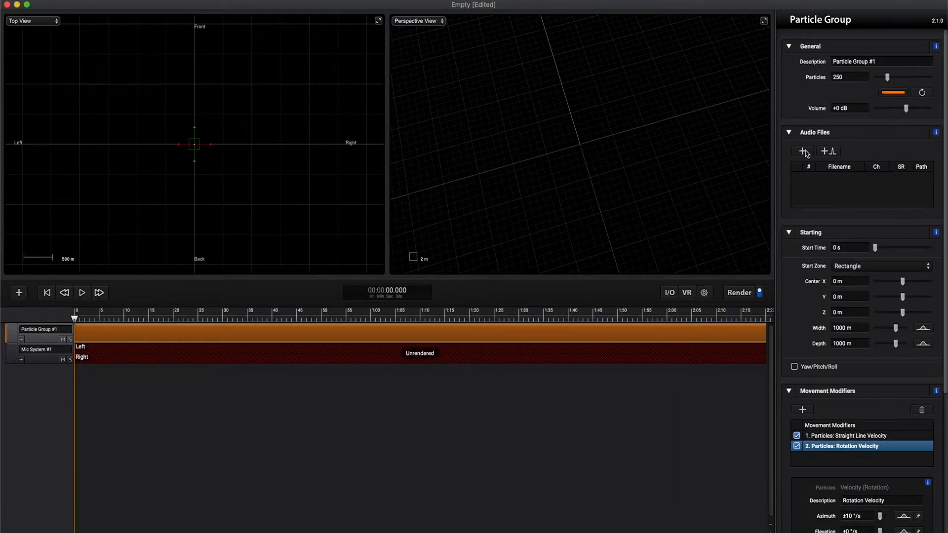
click(805, 151)
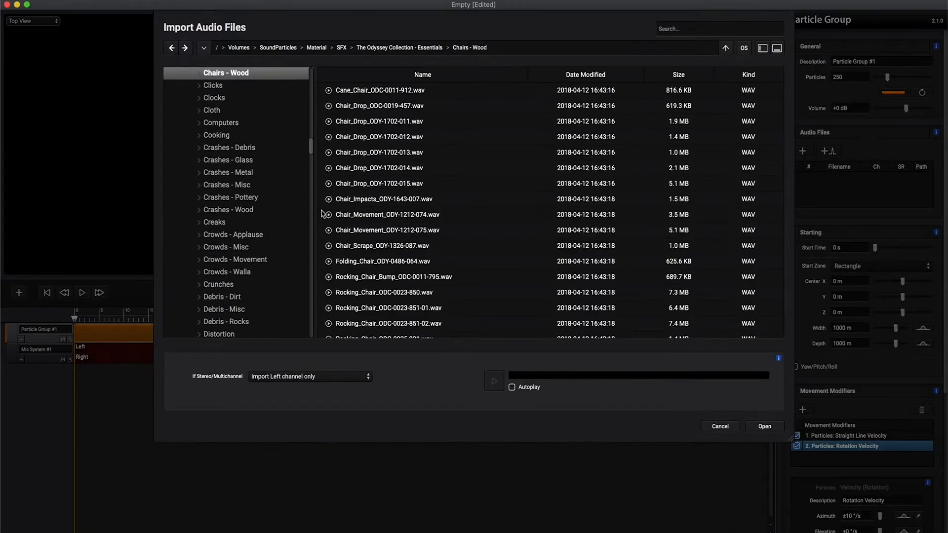
click(253, 148)
click(401, 138)
super+click(393, 168)
super+click(388, 263)
scroll(388, 262, down, 5)
super+click(389, 186)
super+click(389, 217)
super+click(391, 264)
super+click(391, 295)
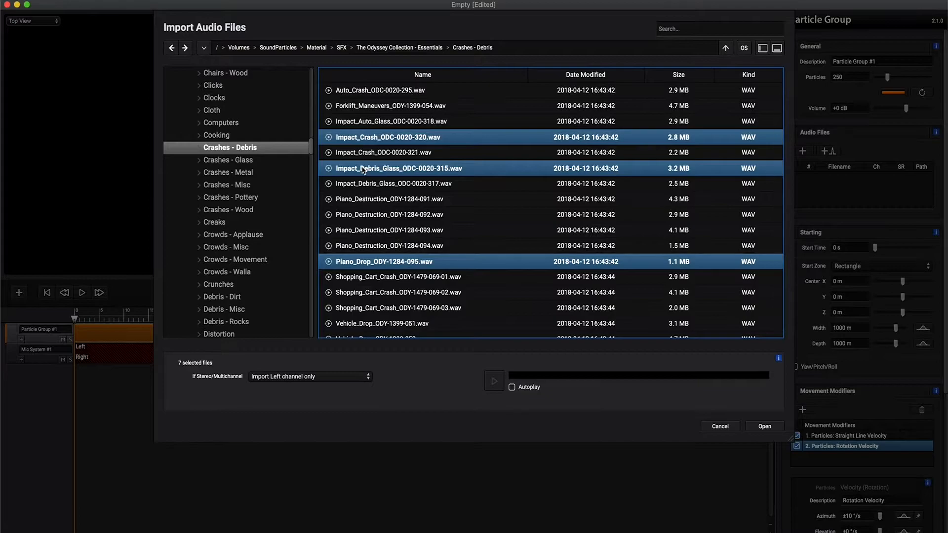
click(756, 435)
Import six Crashes - Glass files, including one Crash_Wood_Glass, three Glass_Crash, Glass_Smash_ODC-0024-186 and Mirror_Crash_ODY-1050-019.
click(248, 89)
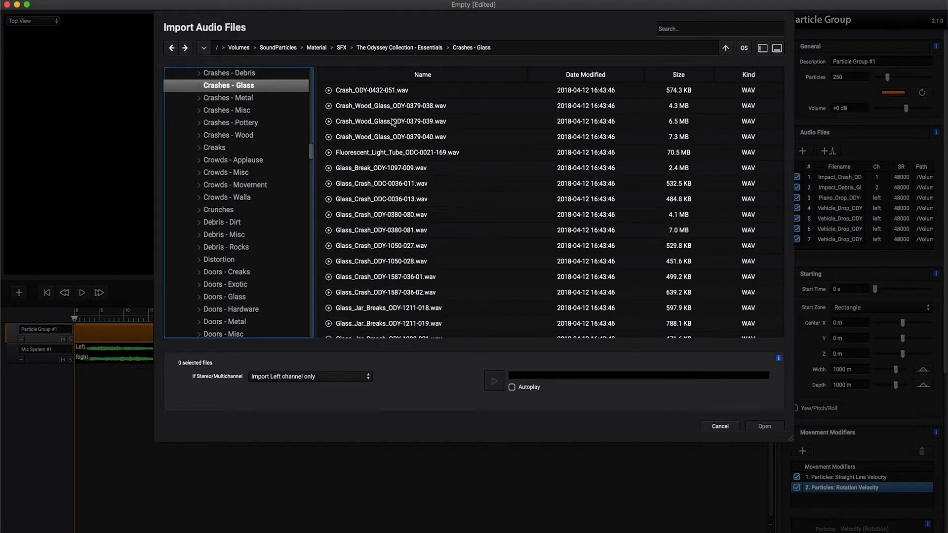
click(394, 122)
super+click(394, 199)
super+click(393, 246)
scroll(390, 215, down, 5)
super+click(393, 247)
super+click(395, 294)
super+click(414, 185)
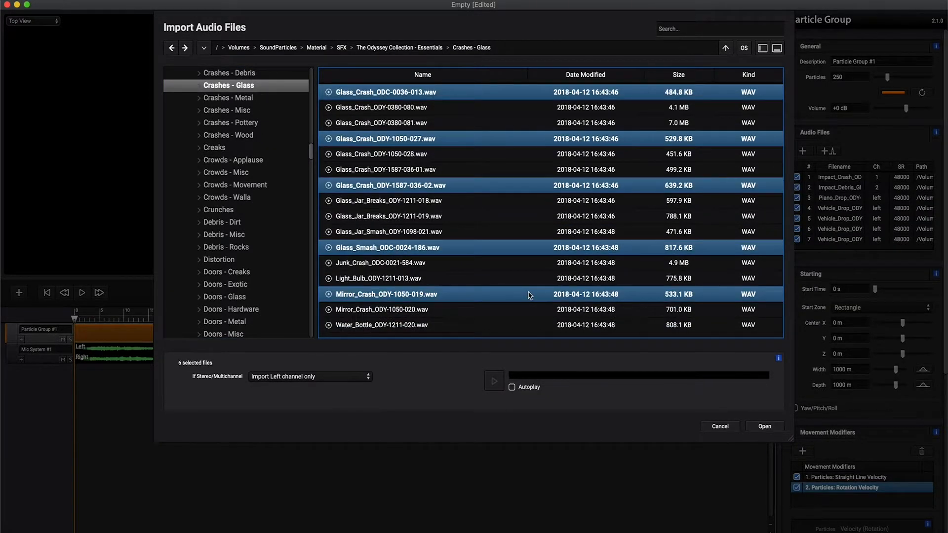
click(769, 431)
Import a selection of Earthquakes files, including Glasses_Rattle_ODY-0413-021, Organic_Swirling_Tone_ODY-0284-038-01 and Ripping_Growl_ODY-0289-004-01.
click(237, 248)
click(395, 308)
super+click(397, 199)
super+click(401, 139)
super+click(402, 154)
super+click(390, 203)
super+click(397, 267)
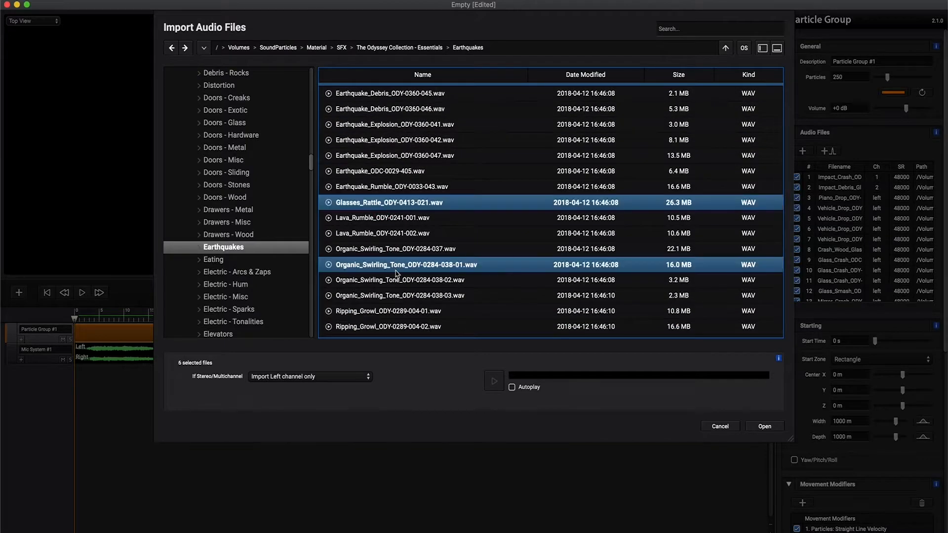
super+click(426, 311)
click(760, 427)
Import six Glass - Breaking files, including Coke_Glass_Smash_ODY-1097-032 and Flower_Pot_Drop_ODY-1097-052.
scroll(237, 198, down, 10)
click(239, 121)
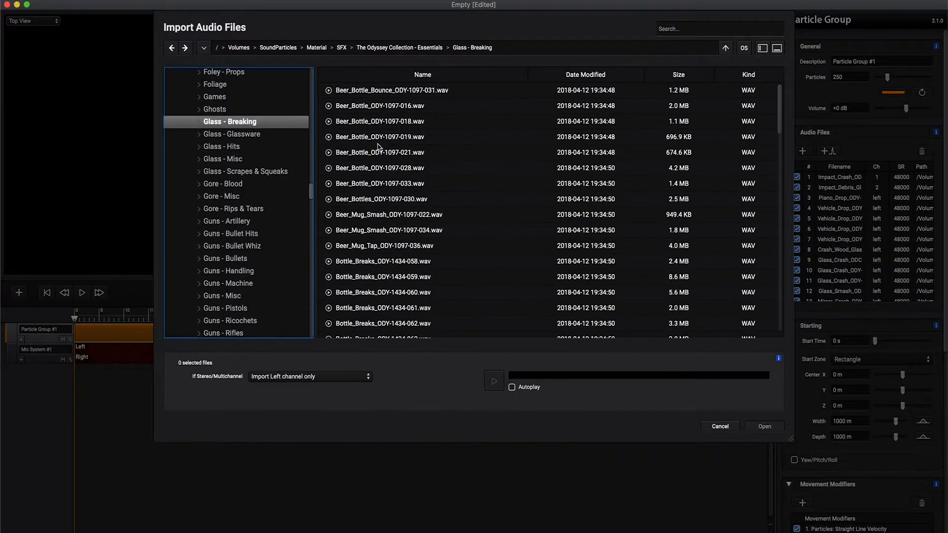
click(386, 136)
super+click(388, 278)
super+click(388, 308)
super+click(378, 184)
scroll(380, 222, down, 5)
click(385, 277)
super+click(385, 153)
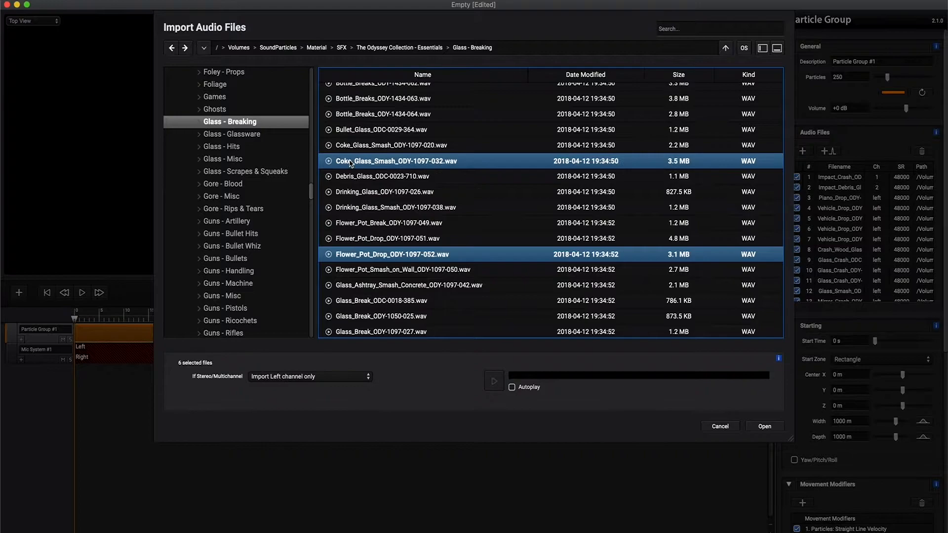
click(765, 427)
Start rendering the particle group with its imported sounds, and cancel the render partway.
click(740, 293)
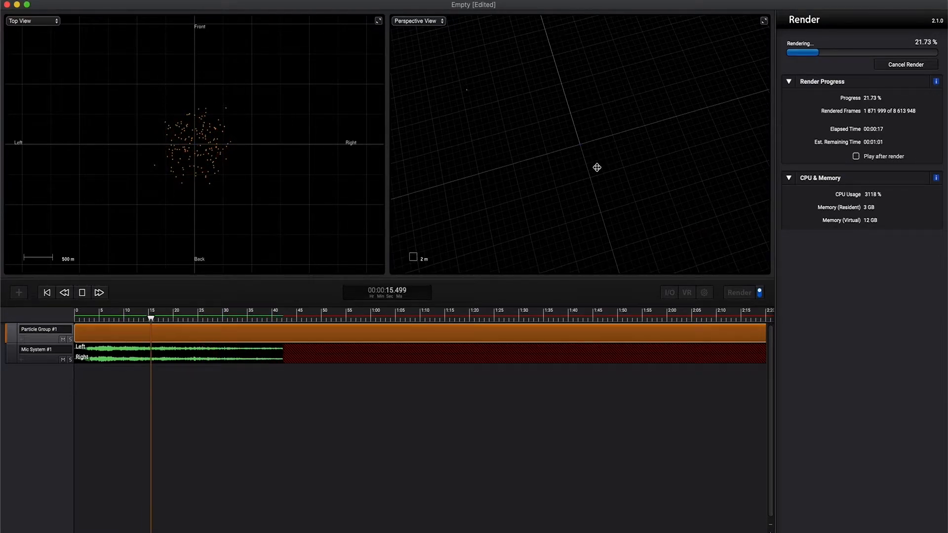
click(904, 66)
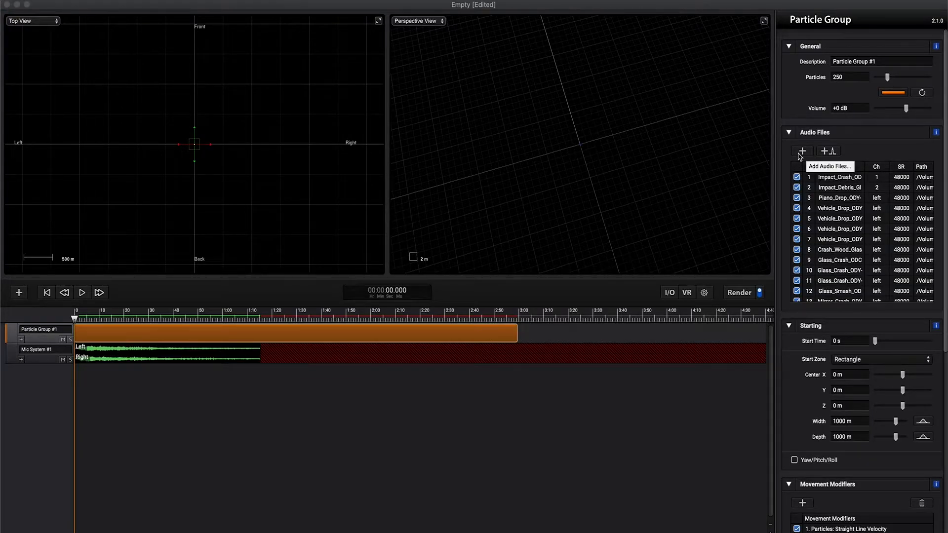
Add an audio track, give it Rumble_Dark_ODC-0053-994.wav from the Rumbles folder with left channel only, and render the scene.
click(19, 293)
click(51, 309)
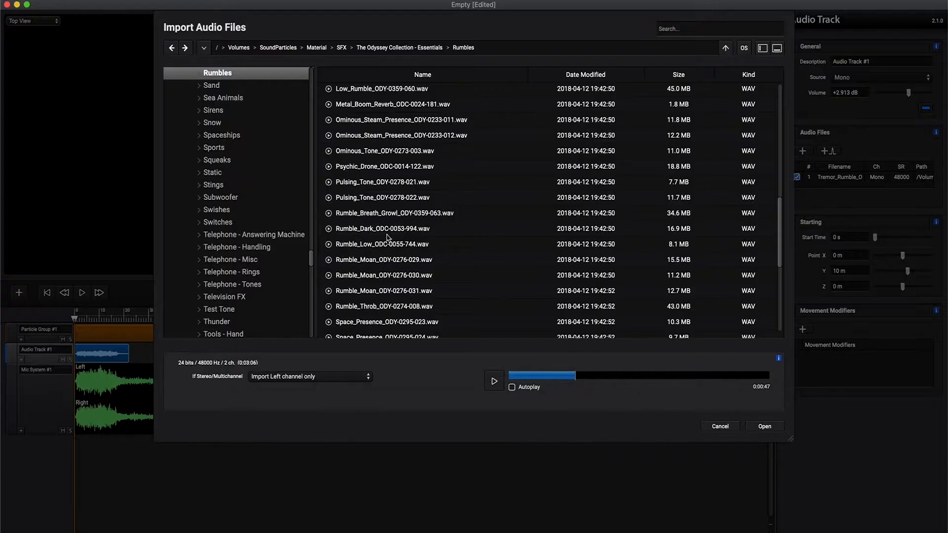
click(388, 230)
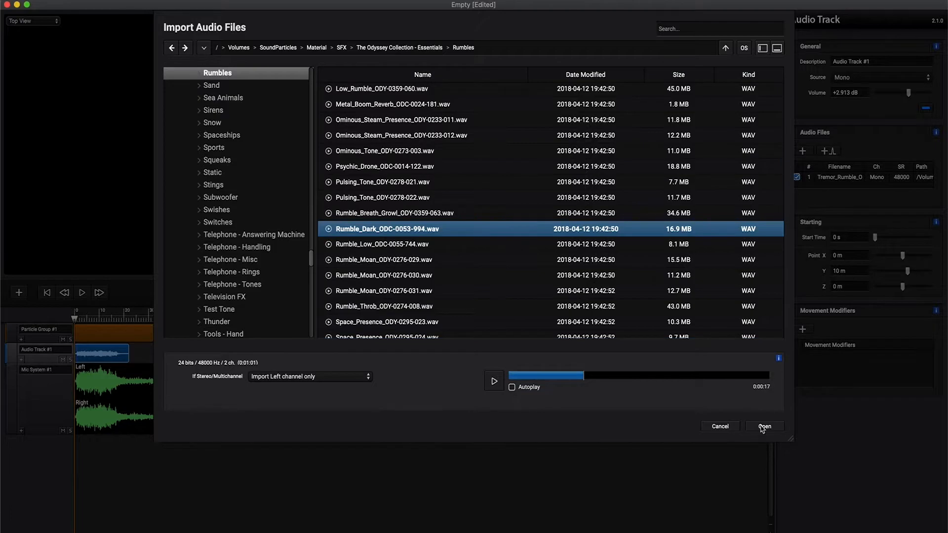
click(765, 427)
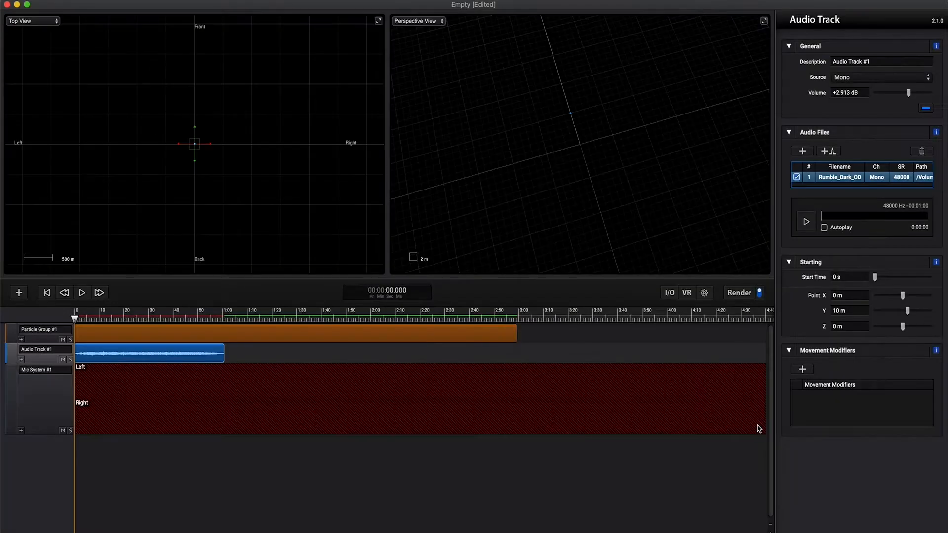
click(744, 294)
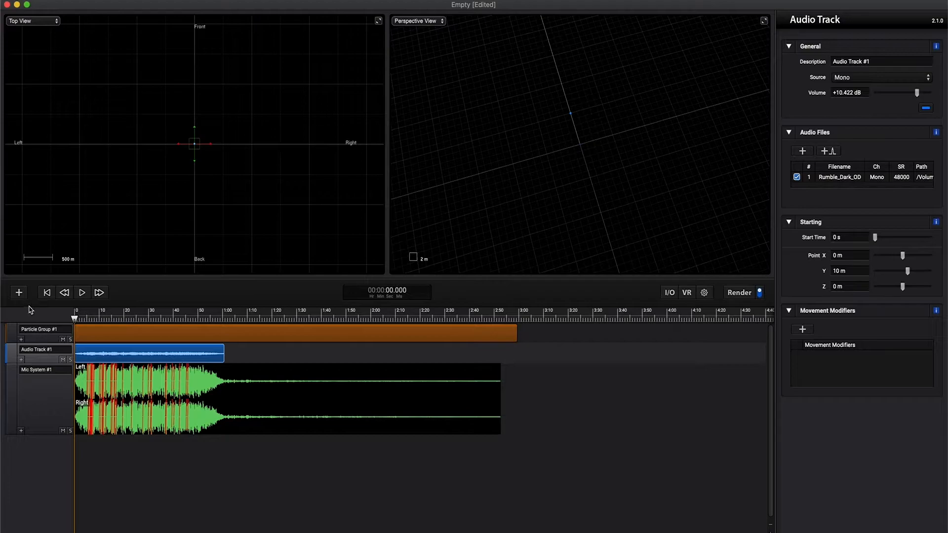
Add a second particle group and import Rumble_Dark_ODC-0053-994.wav from the Rumbles folder into it, left channel only.
click(19, 292)
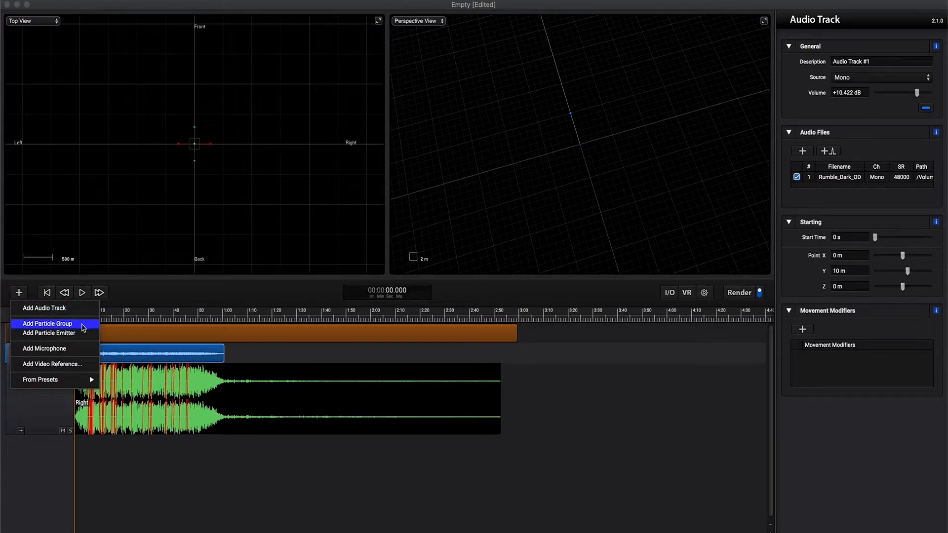
click(82, 328)
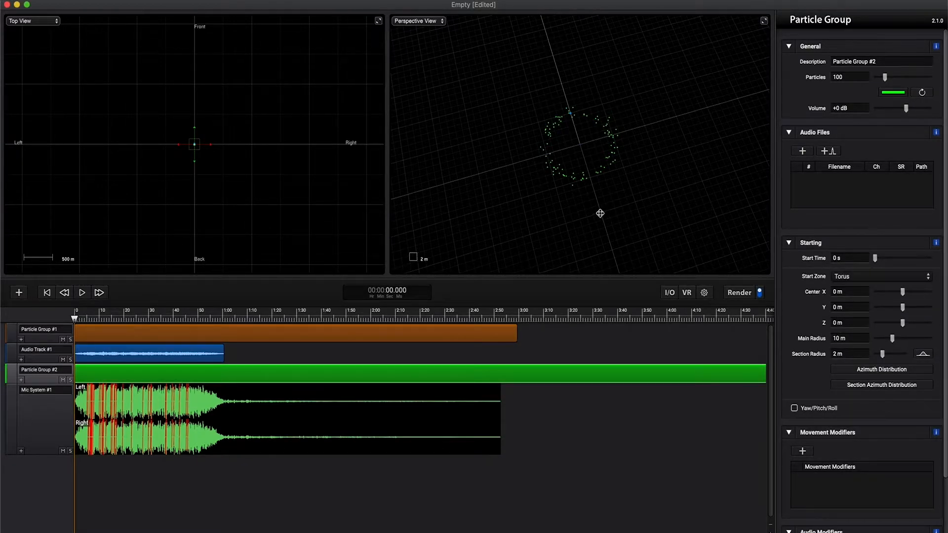
click(804, 151)
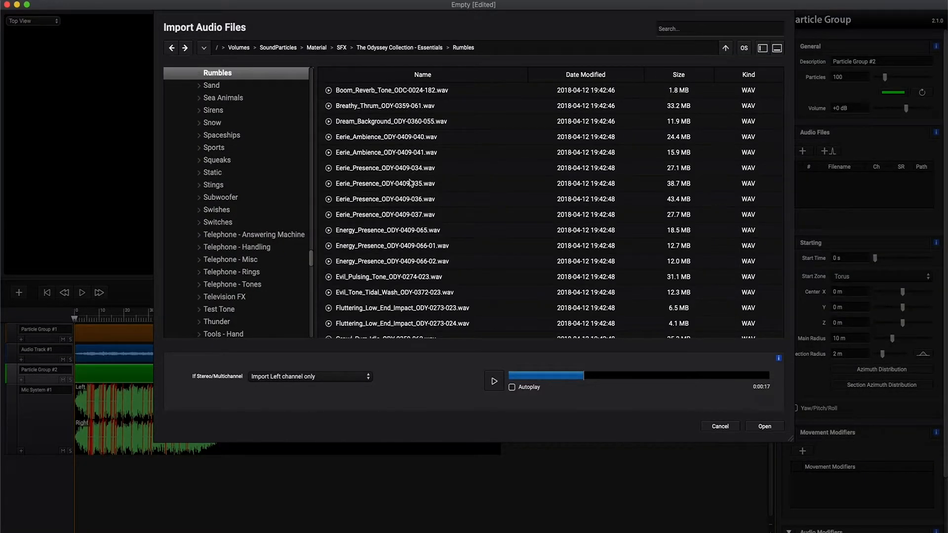
scroll(410, 183, down, 5)
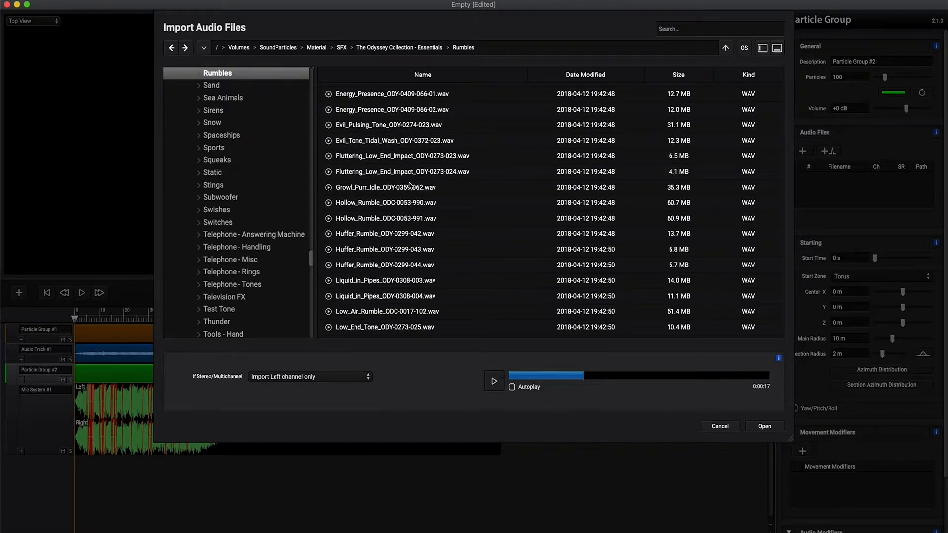
scroll(410, 185, down, 5)
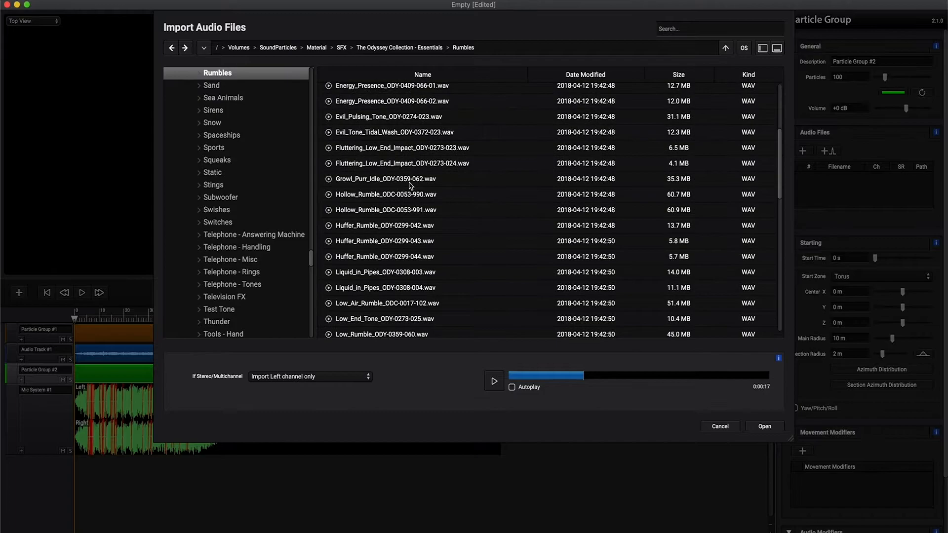
scroll(410, 186, down, 3)
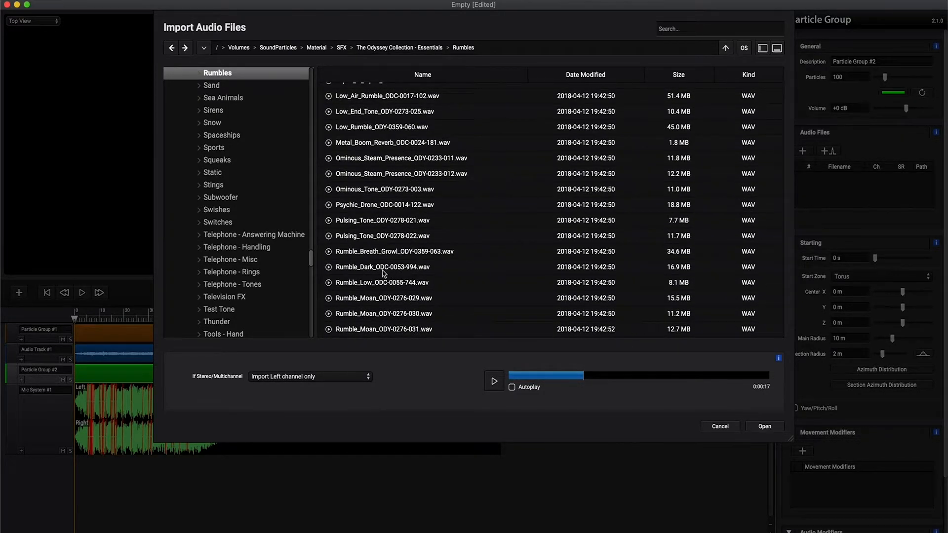
click(383, 273)
click(765, 428)
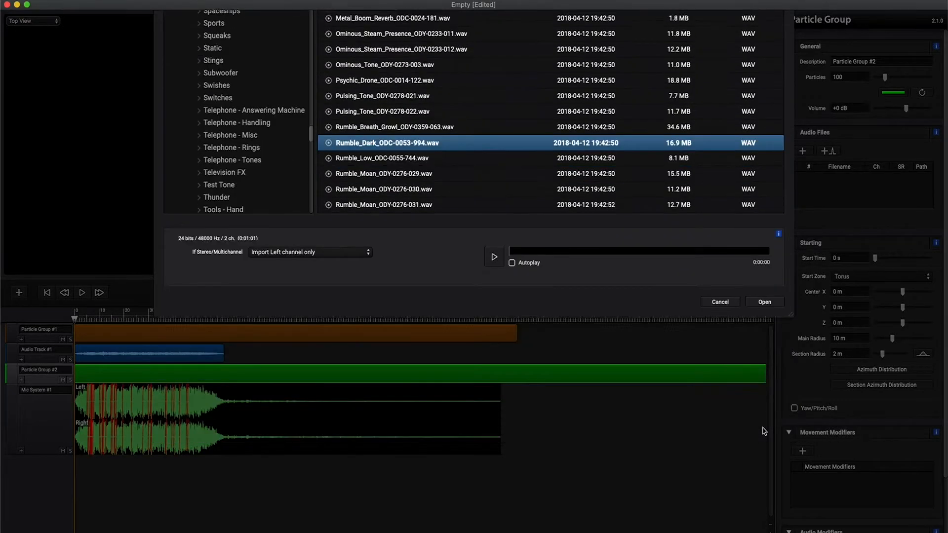
Add a Random Gains audio modifier with a 12 dB dynamic range to Particle Group #2.
scroll(831, 425, down, 3)
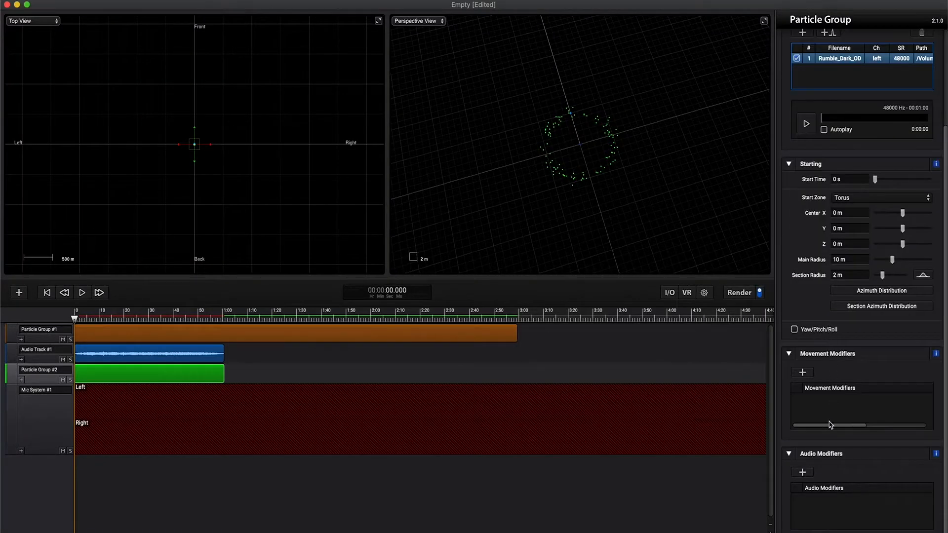
click(808, 475)
mouse_move(833, 489)
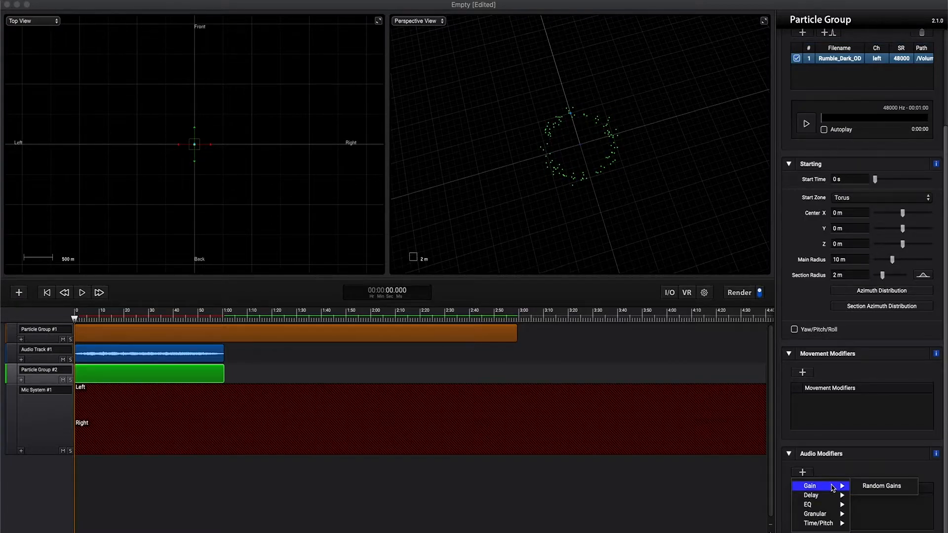
click(877, 487)
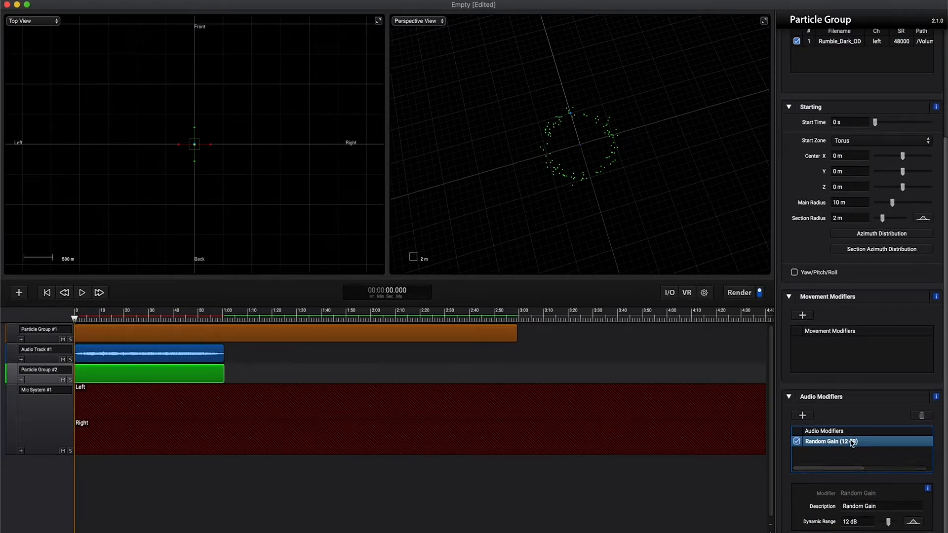
Add a Random Delays audio modifier to Particle Group #2 with a maximum delay of 120 s.
click(804, 416)
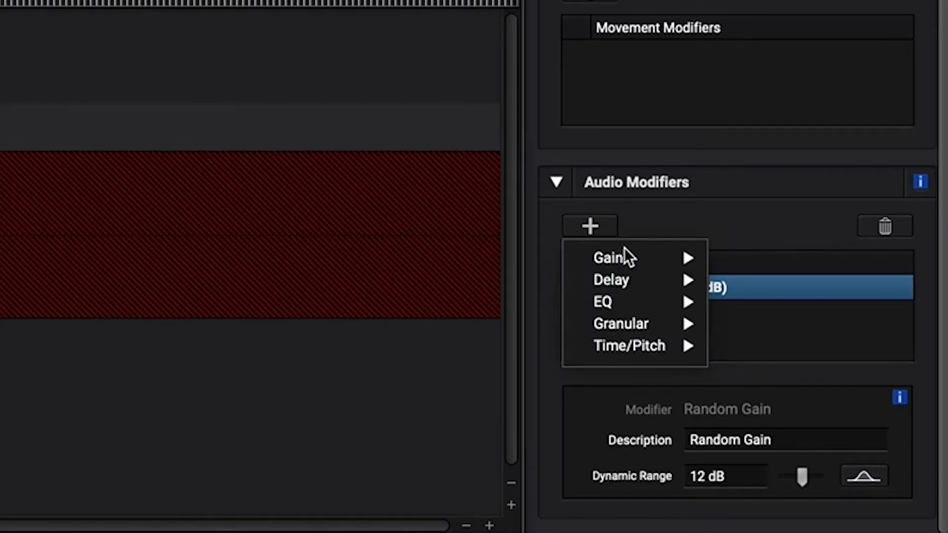
mouse_move(825, 437)
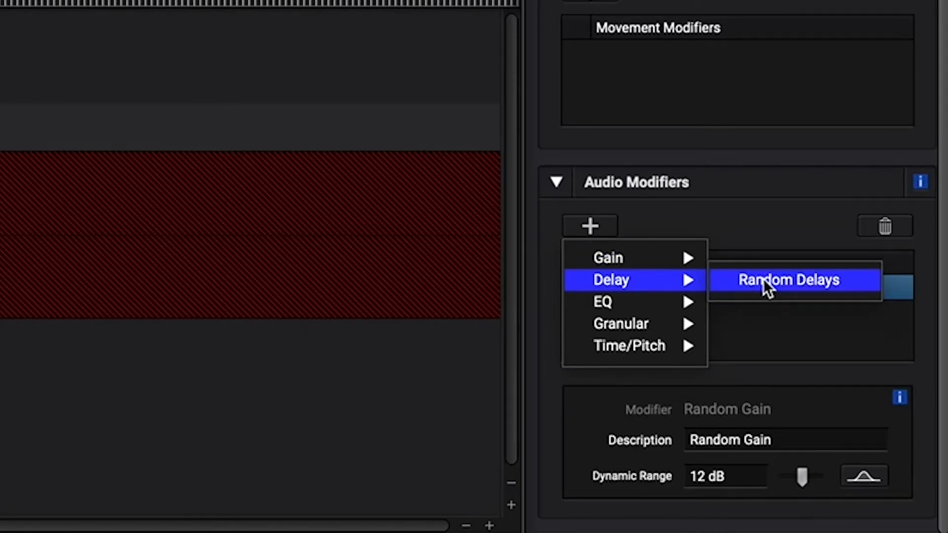
click(765, 281)
click(717, 478)
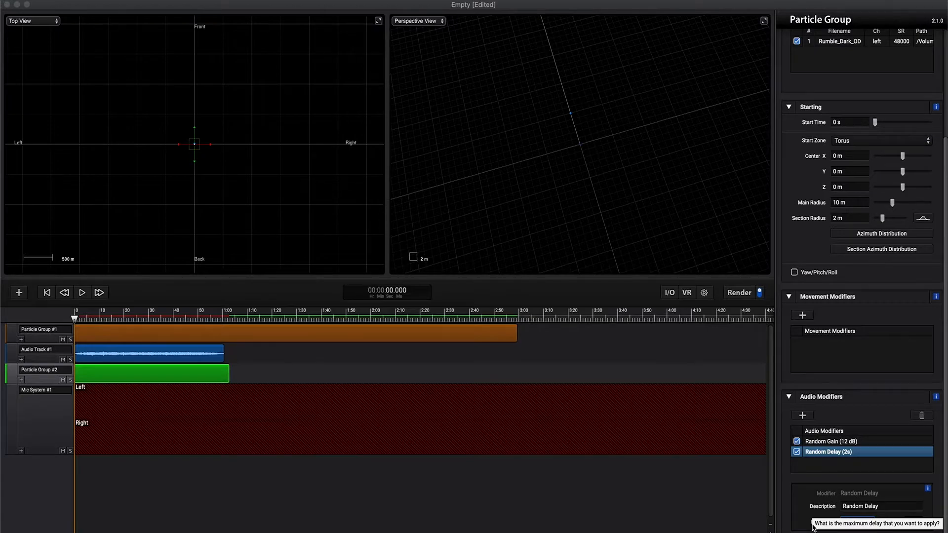
key(Return)
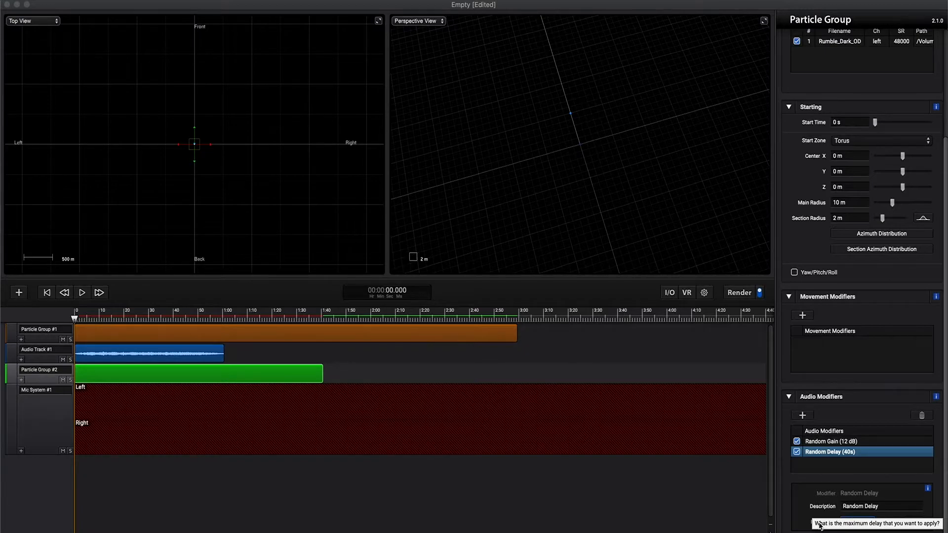
key(Return)
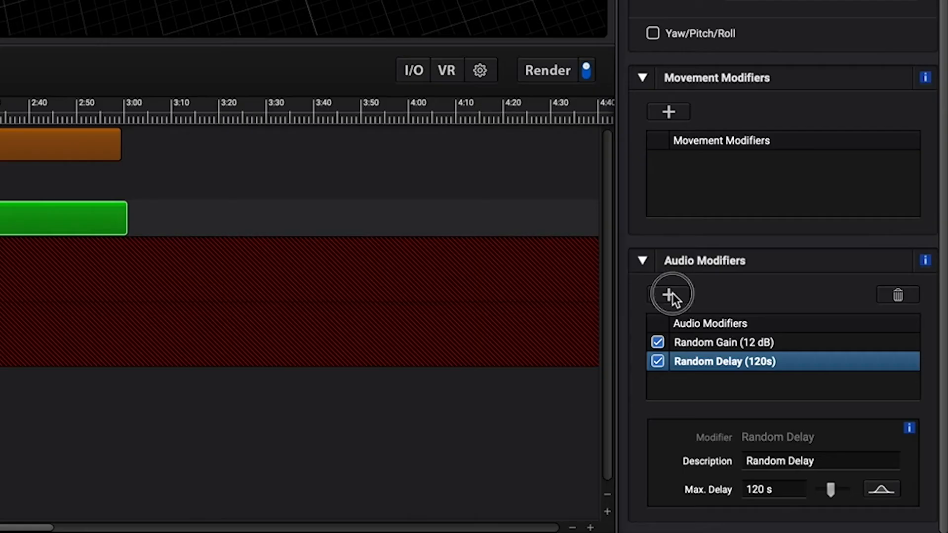
Add a Random Time/Pitch audio modifier to Particle Group #2.
click(803, 416)
mouse_move(839, 466)
click(797, 382)
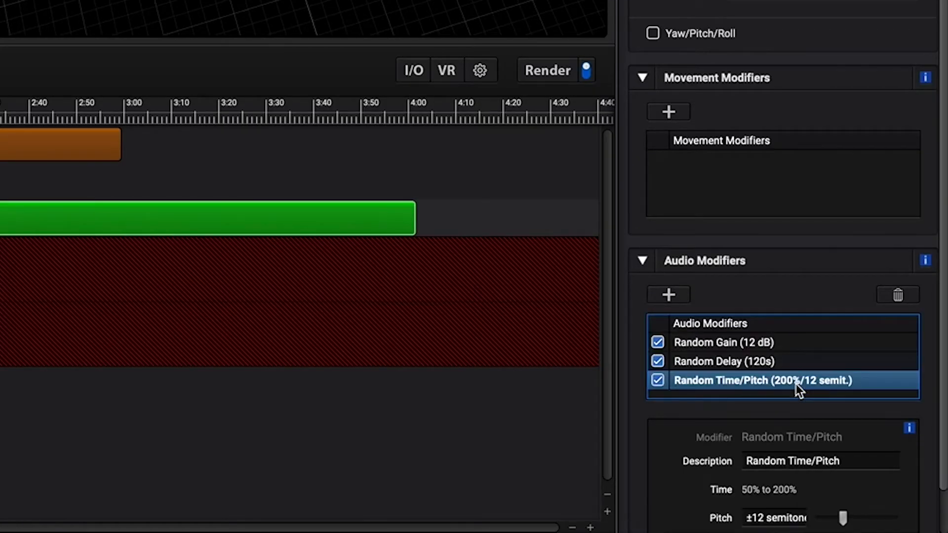
scroll(790, 524, down, 2)
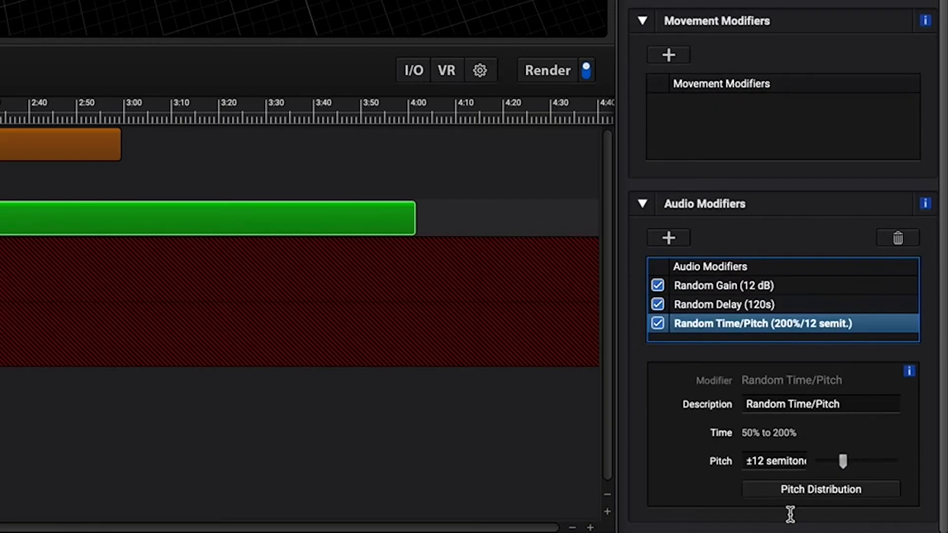
Set the modifier's uniform pitch distribution to range from -5 to -3 semitones and apply it.
click(811, 490)
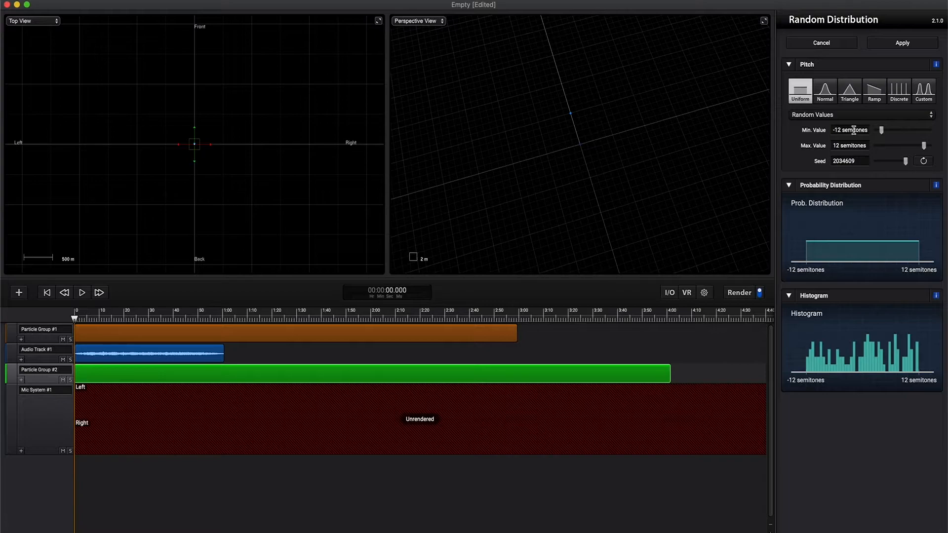
click(846, 143)
click(844, 131)
click(847, 144)
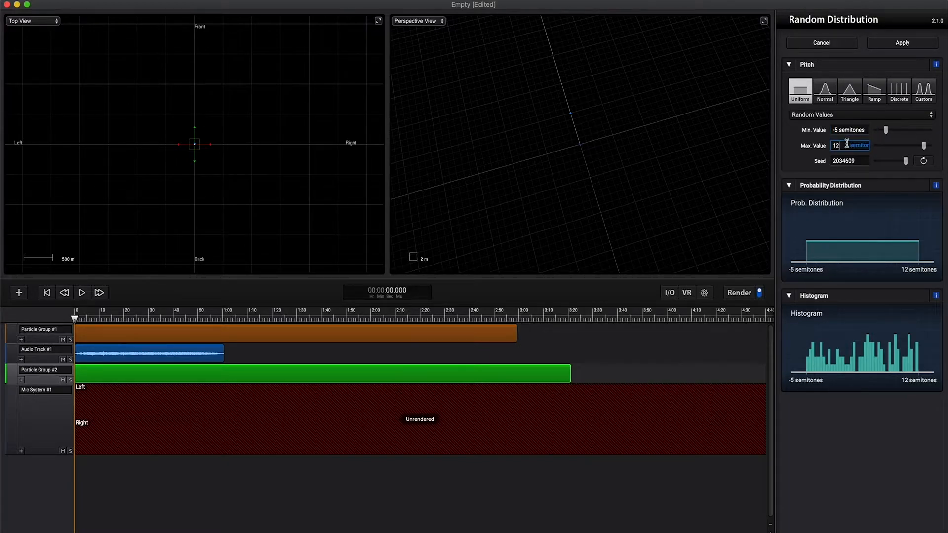
drag(846, 146, 825, 147)
key(Return)
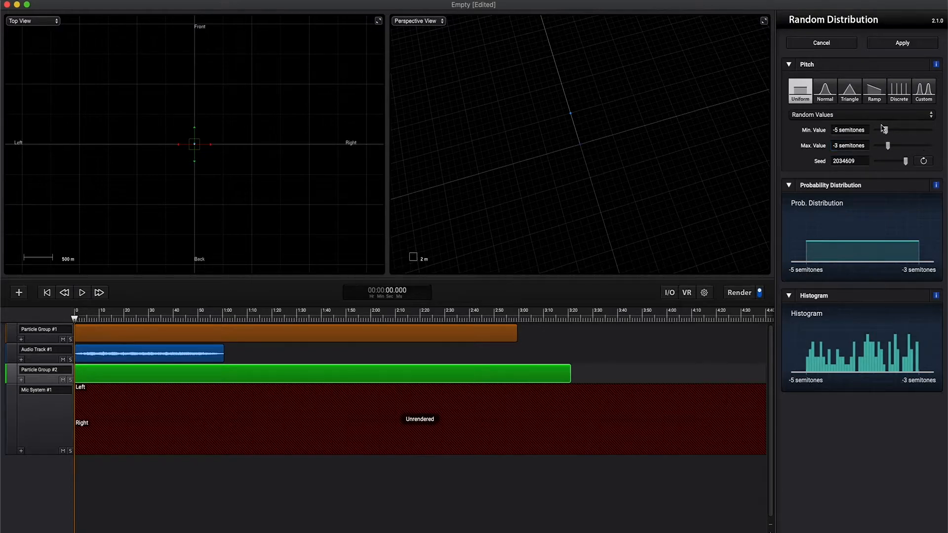
click(902, 43)
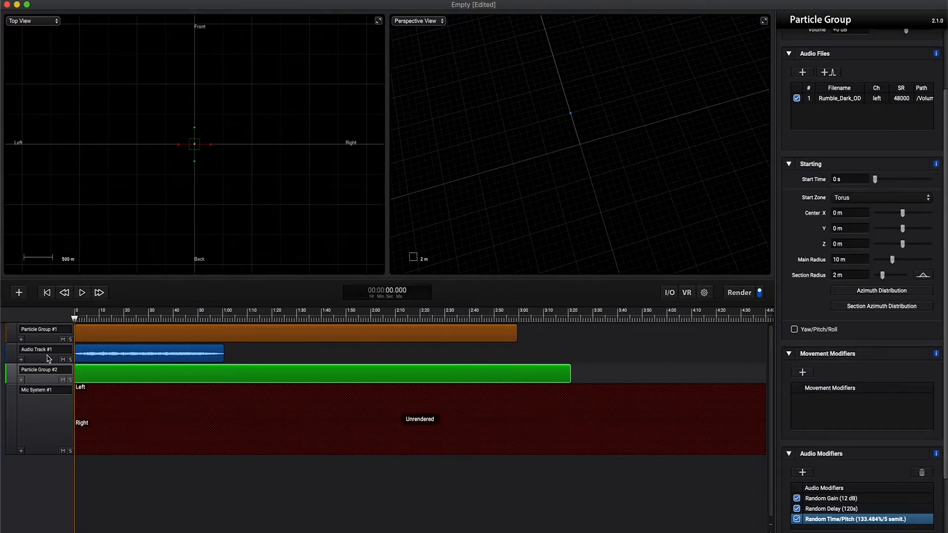
Mute Audio Track #1 and set the Random Delay modifier's maximum delay in Particle Group #2 to 100 s.
click(62, 360)
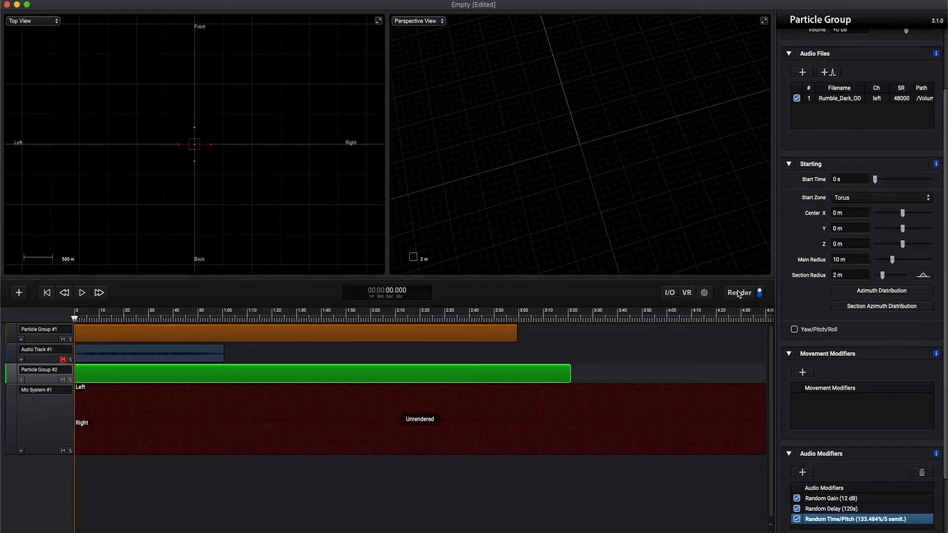
click(845, 509)
scroll(862, 517, down, 2)
click(859, 521)
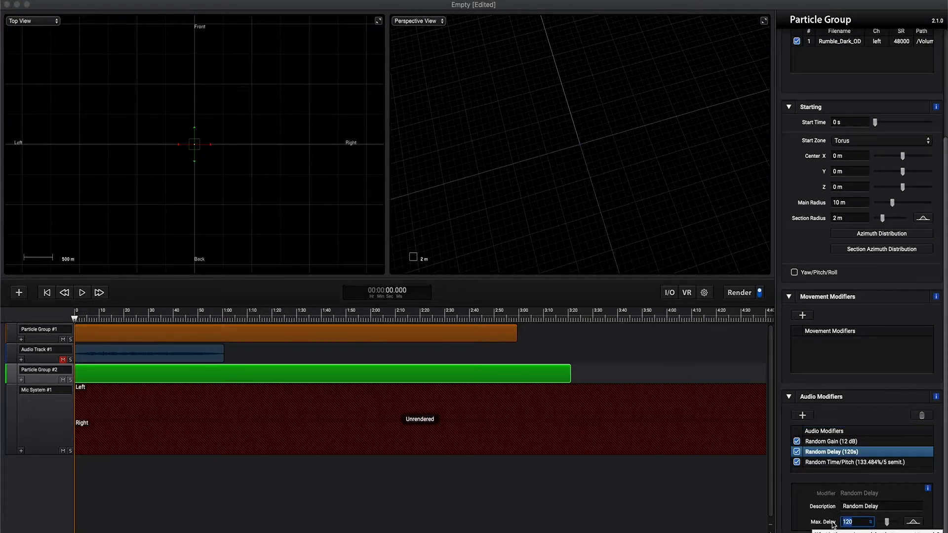
text(100)
key(Return)
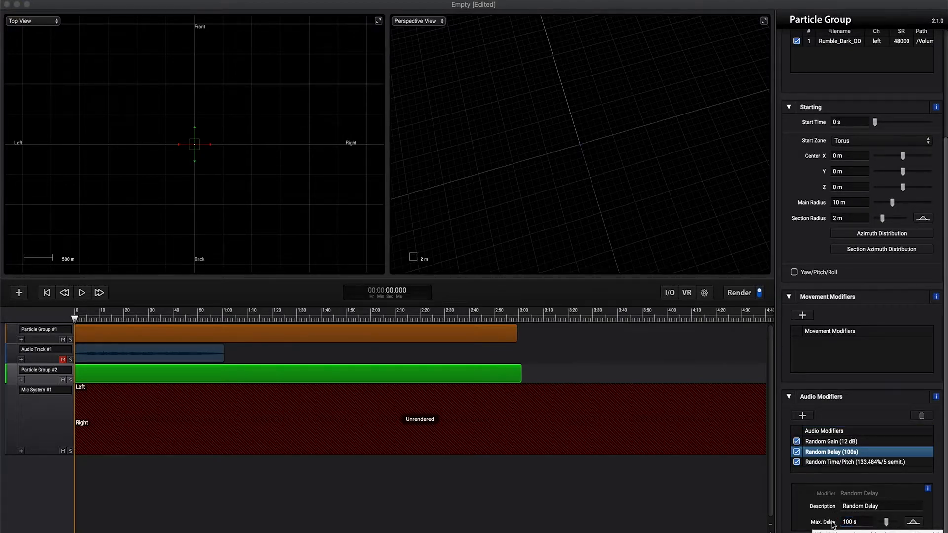
Render the scene with both particle groups and play back the result.
click(738, 294)
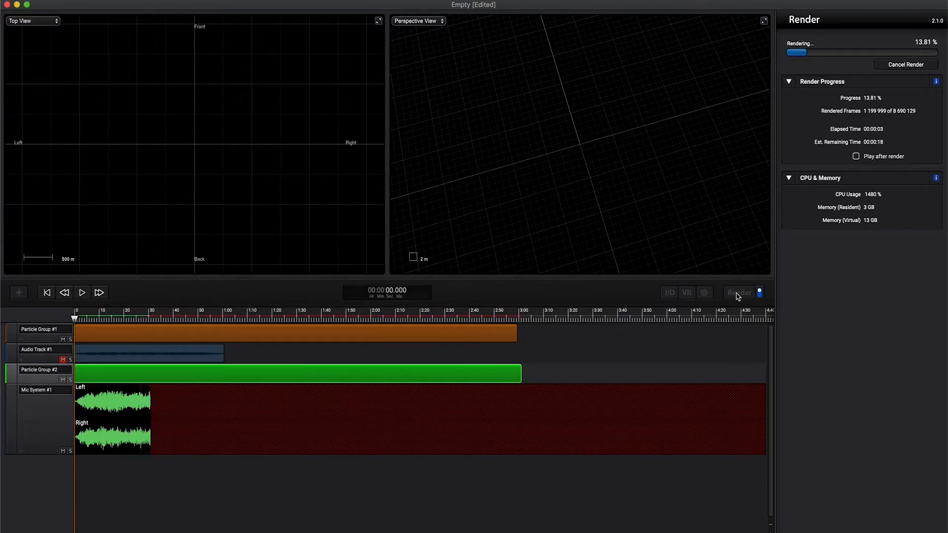
key(space)
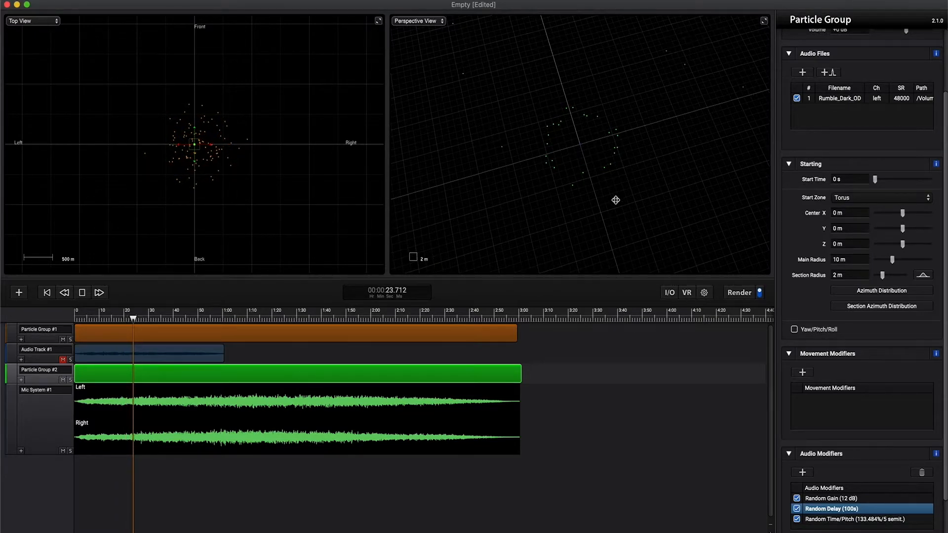
Raise Particle Group #2's volume to +5.6 dB and play back the scene from the start.
key(space)
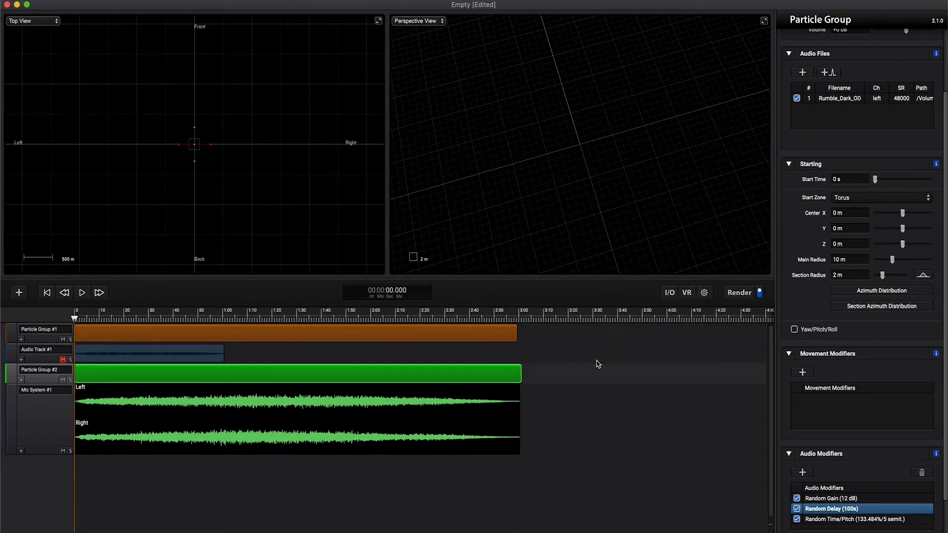
scroll(901, 228, up, 3)
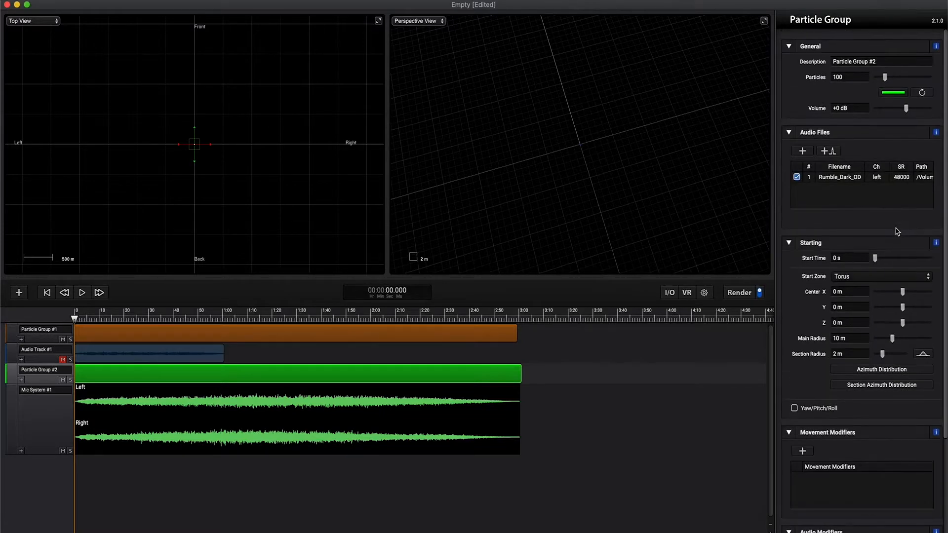
key(space)
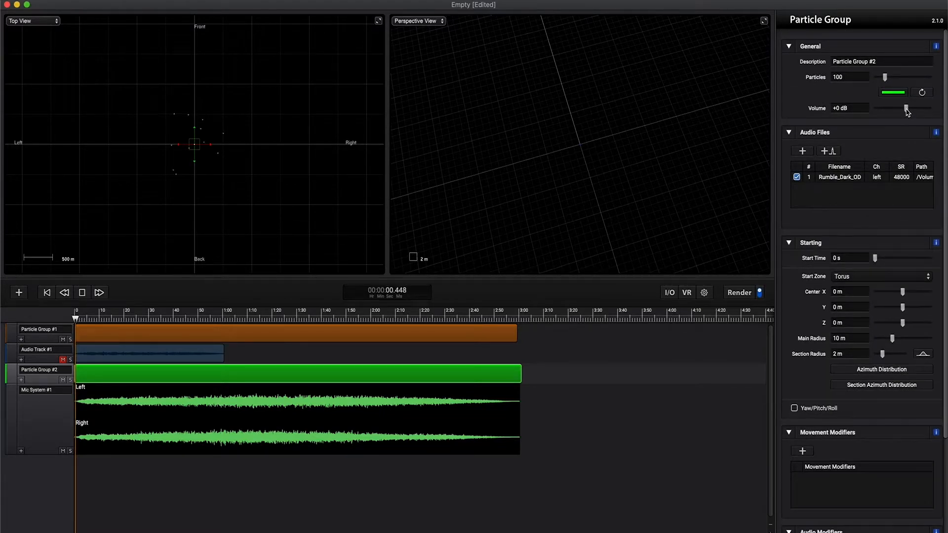
click(906, 109)
drag(907, 109, 913, 113)
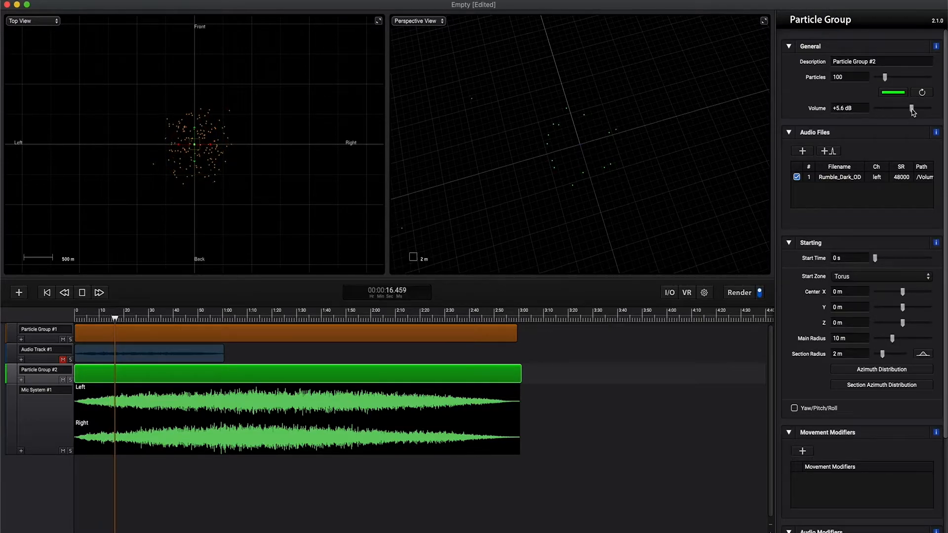
click(82, 293)
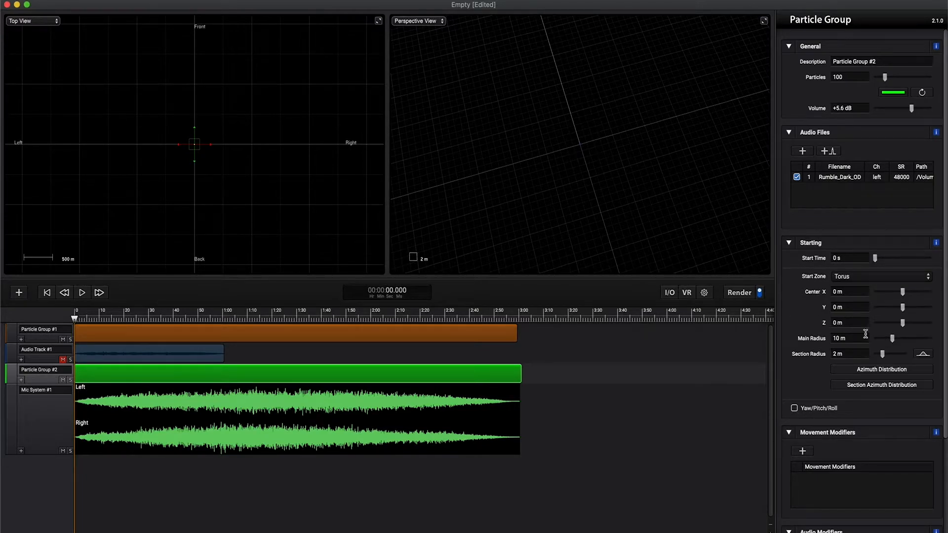
Preview the scene at 13 s and enlarge the main radius of Particle Group #2's torus start zone to about 89.4 m.
click(106, 320)
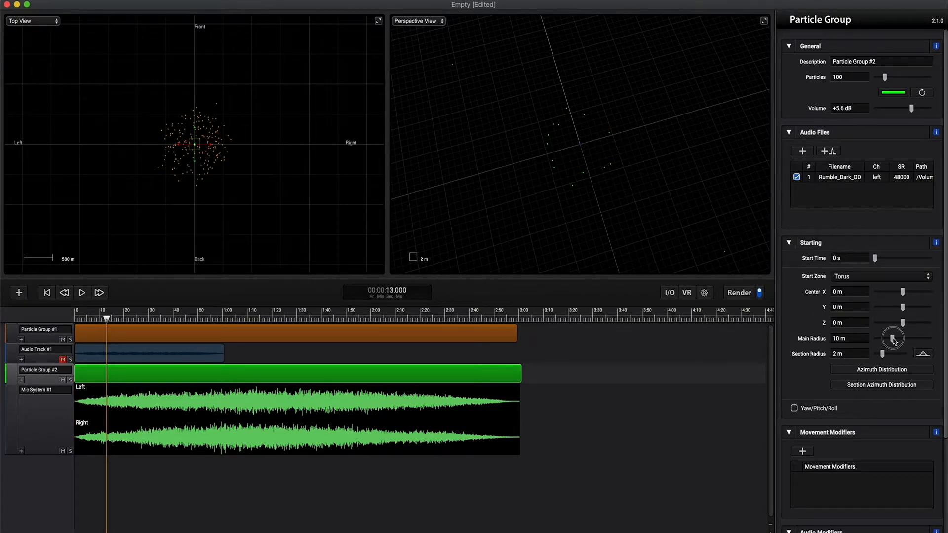
drag(894, 340, 902, 341)
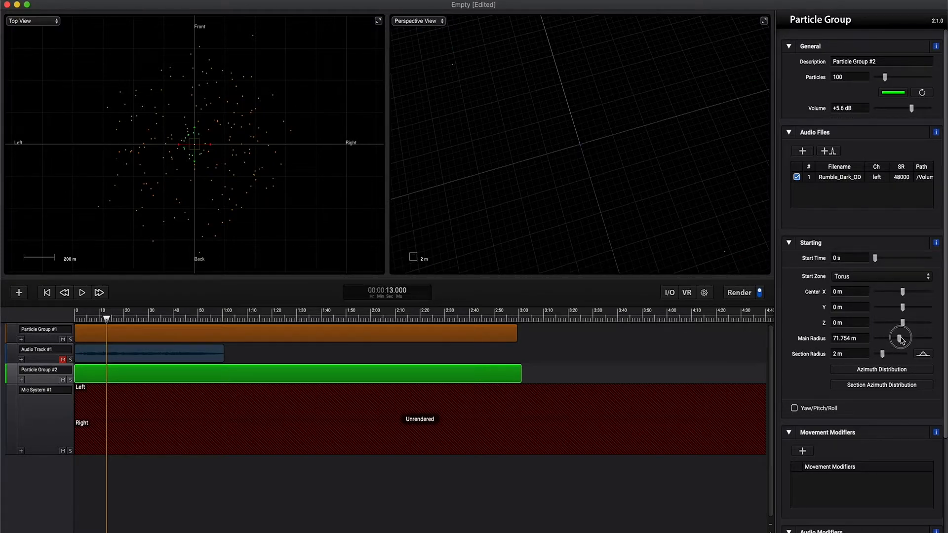
drag(901, 340, 903, 340)
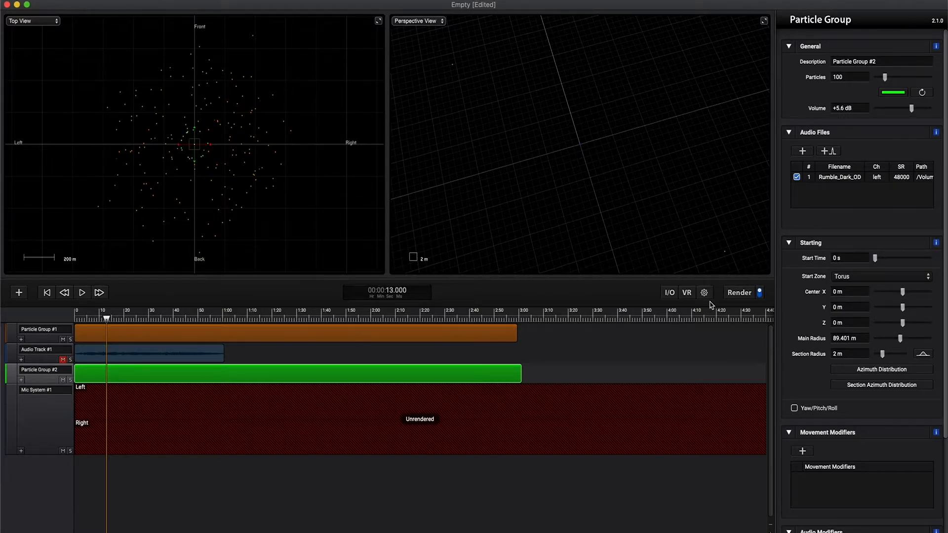
Add a Rotation Velocity movement modifier to Particle Group #2 with an azimuth velocity of 5 °/s.
click(803, 451)
mouse_move(830, 474)
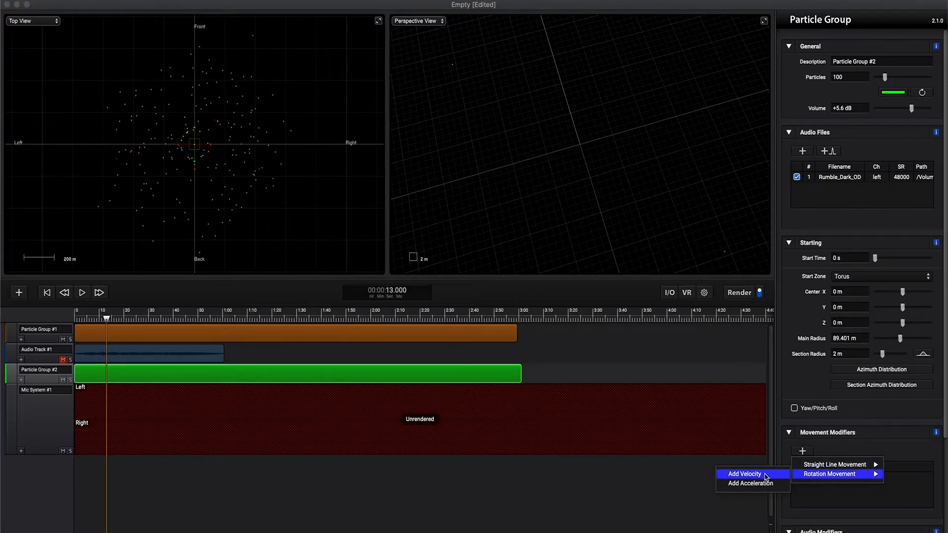
click(745, 474)
scroll(845, 514, down, 5)
drag(858, 452, 822, 453)
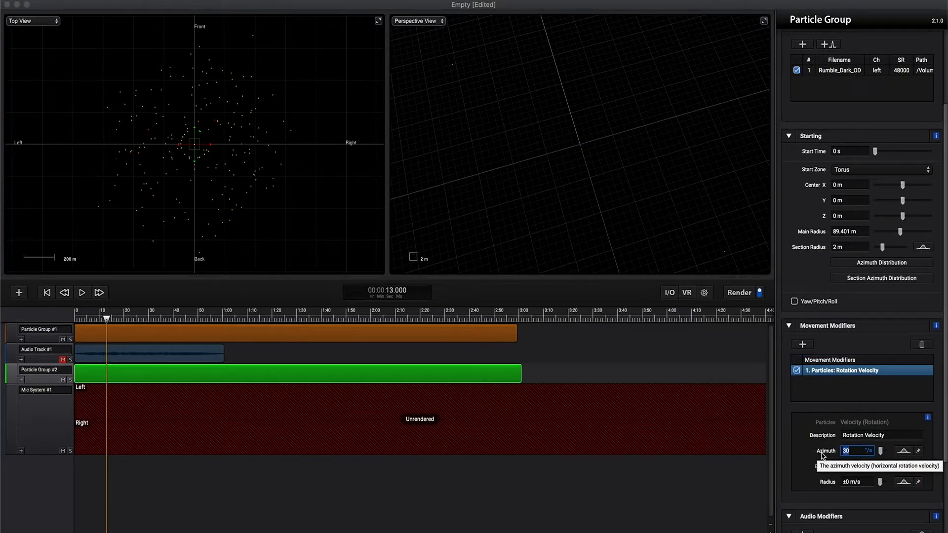
text(5)
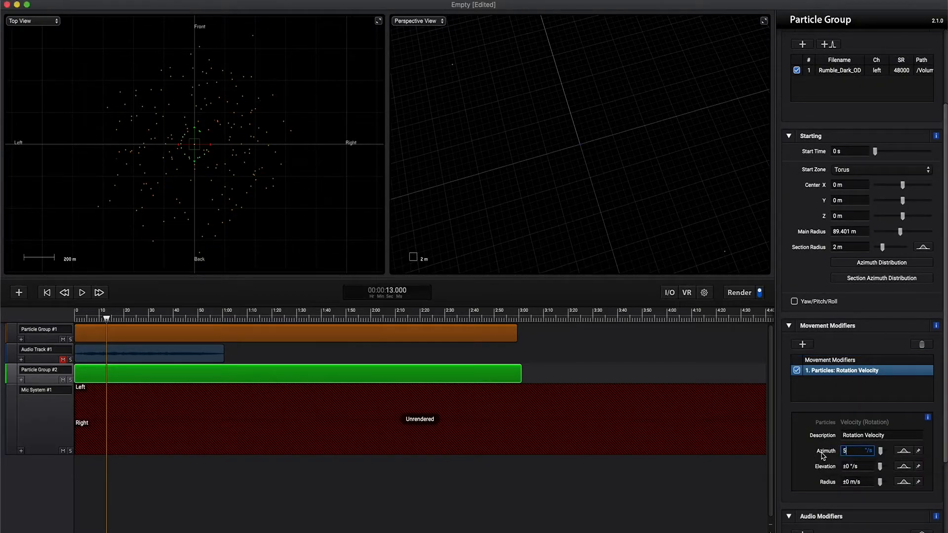
key(Return)
Raise Particle Group #2's volume to above +14.6 dB during playback and stop playback.
drag(913, 109, 923, 111)
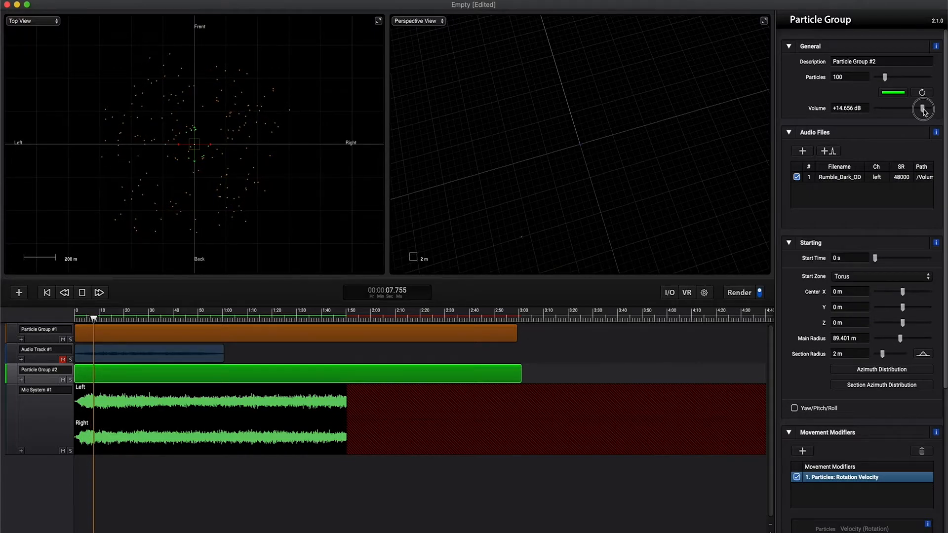
mouse_move(924, 111)
mouse_down()
mouse_move(888, 113)
mouse_move(927, 113)
mouse_up()
key(space)
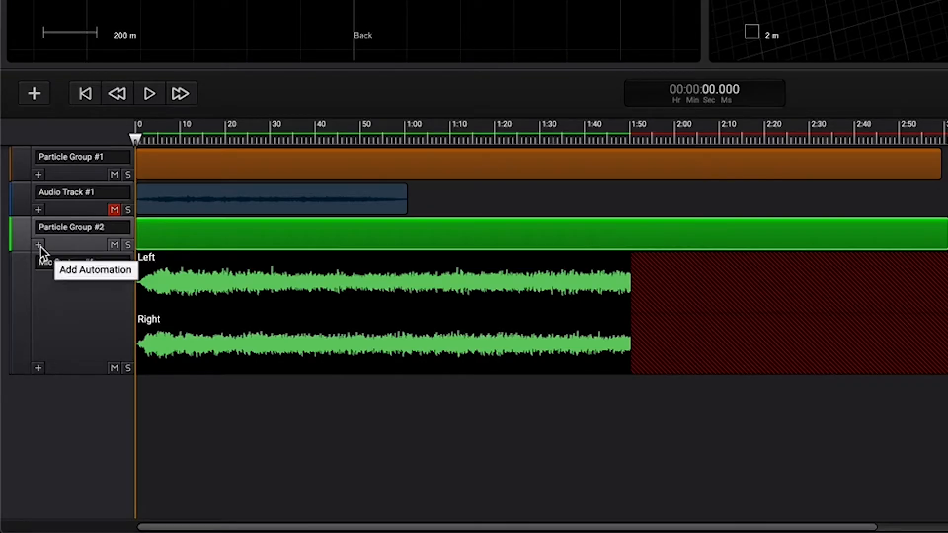
Add volume automation to Particle Group #2 with a keyframe at 44.2 s and a steep fade-down ending at about 1:07.
click(39, 246)
mouse_move(74, 265)
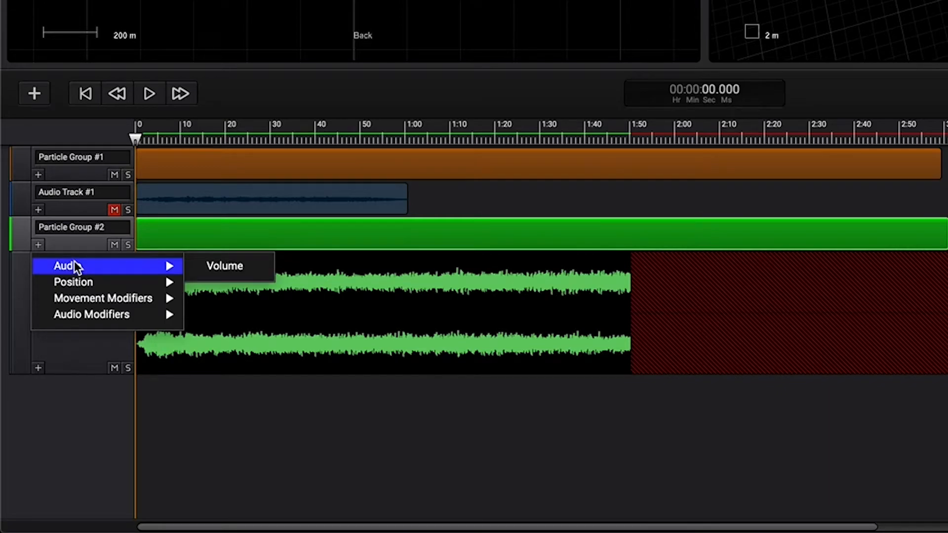
click(214, 267)
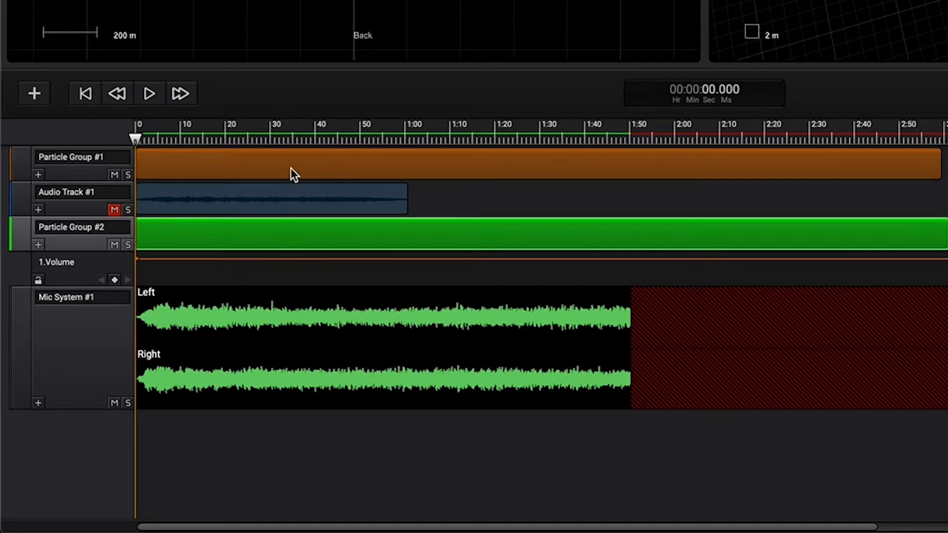
click(335, 139)
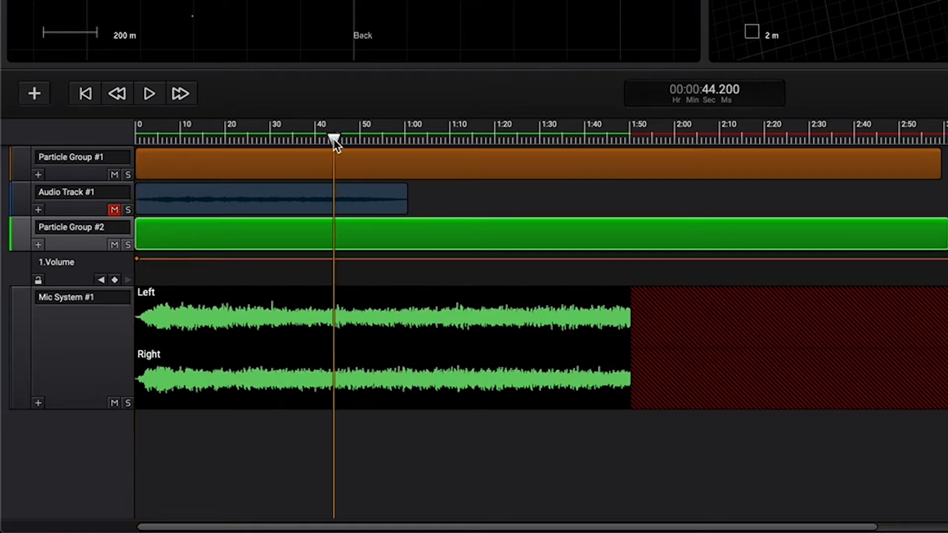
click(115, 280)
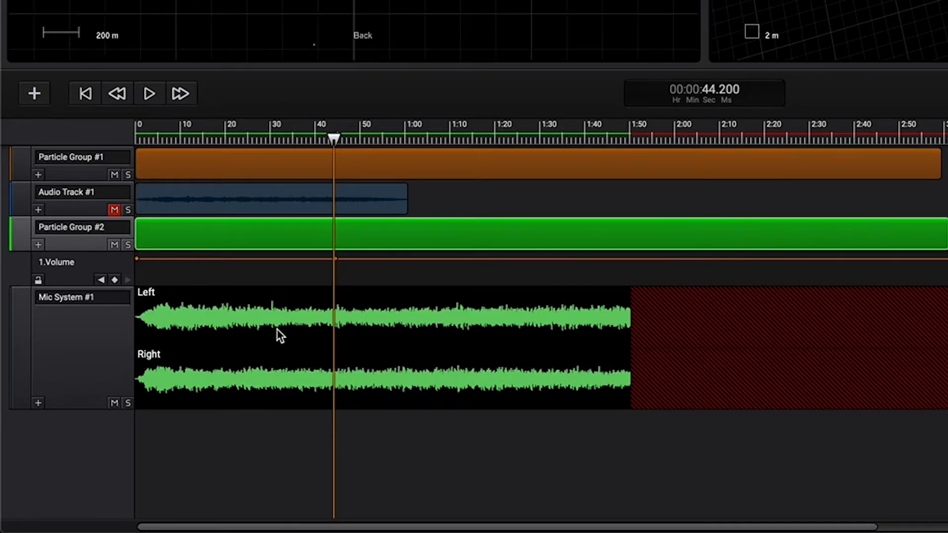
click(380, 275)
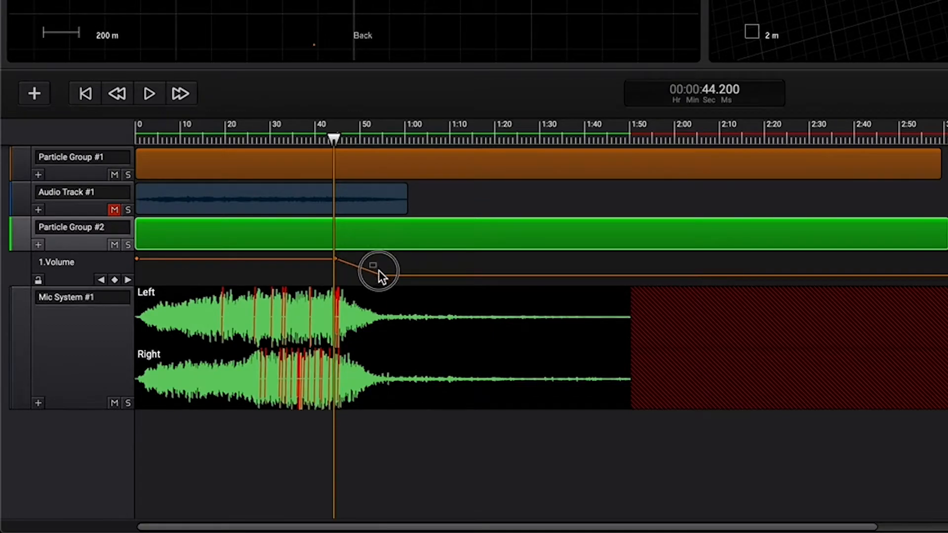
drag(382, 276, 439, 286)
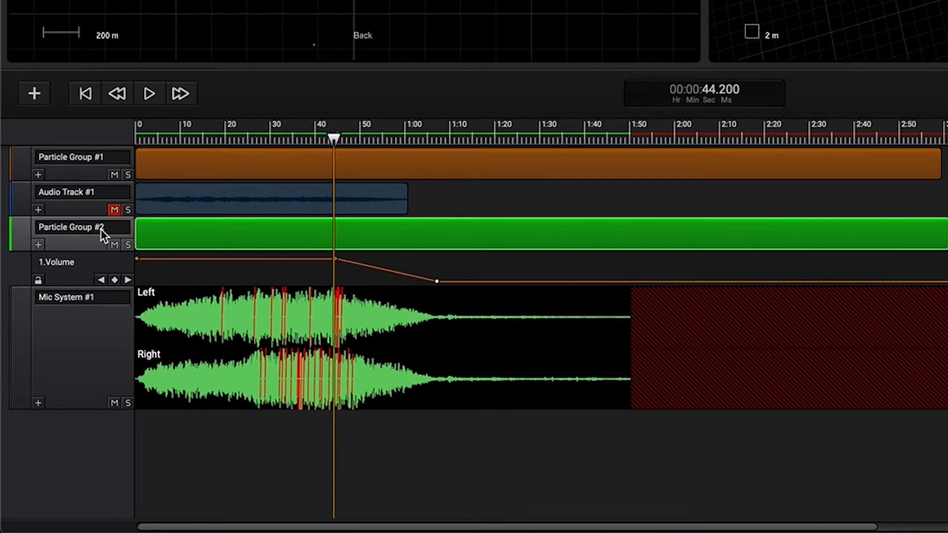
Add volume automation to Particle Group #1 with a gentle fade from 44.2 s to about 1:26, and play back the scene.
click(39, 176)
mouse_move(79, 196)
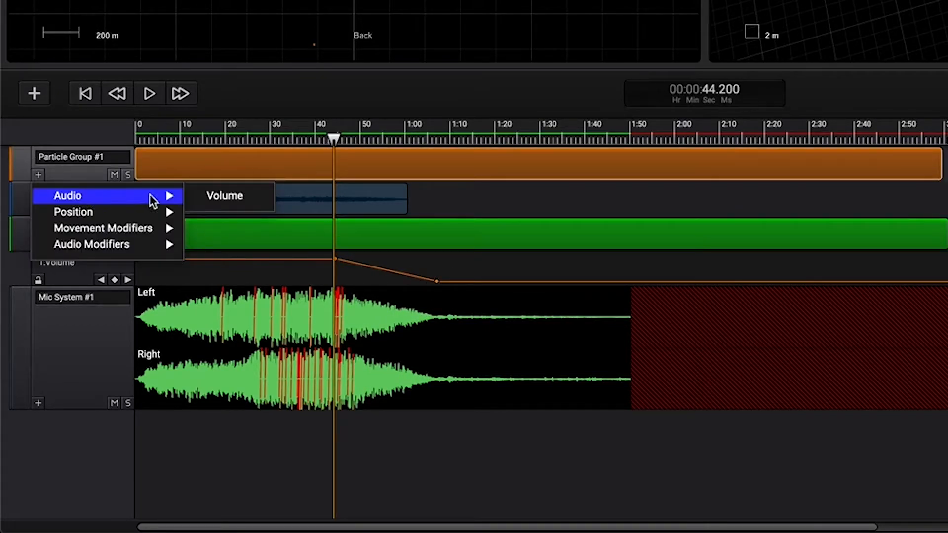
click(222, 195)
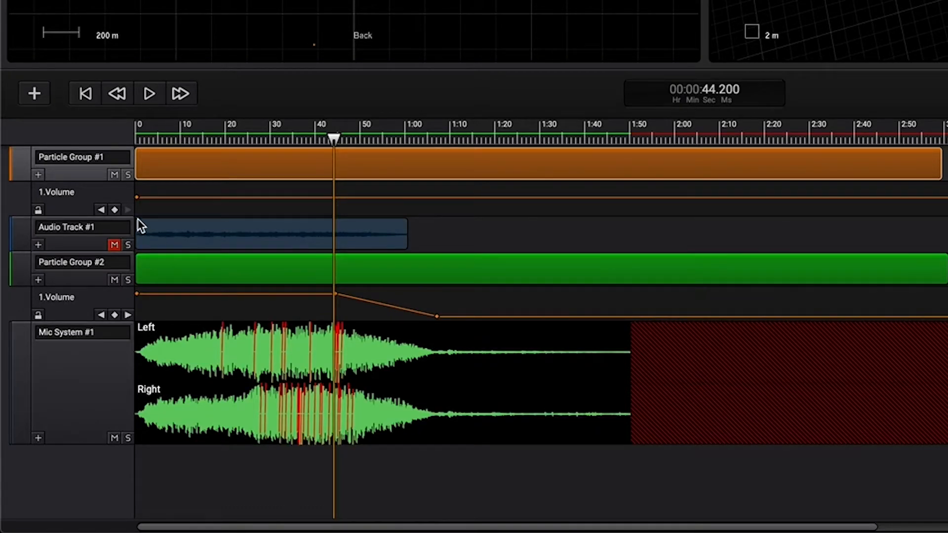
click(443, 199)
drag(442, 201, 526, 206)
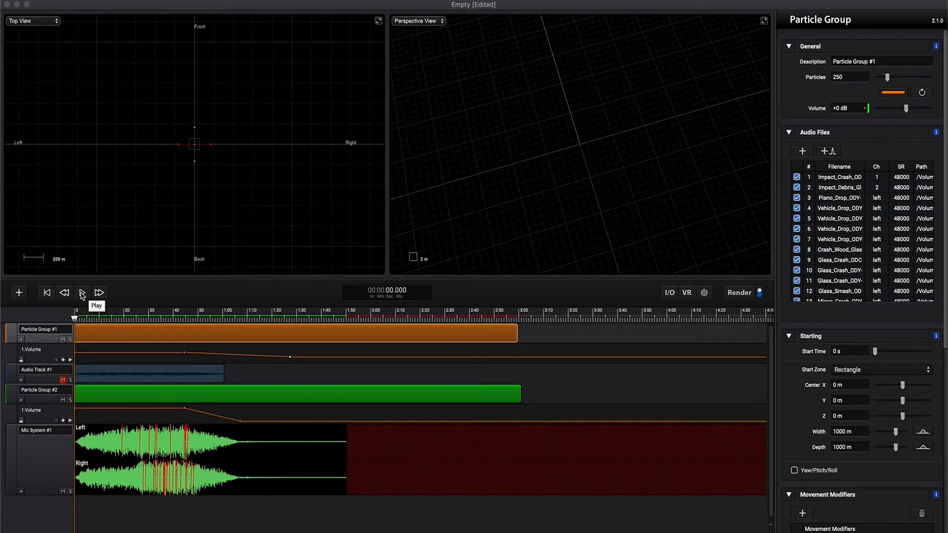
key(space)
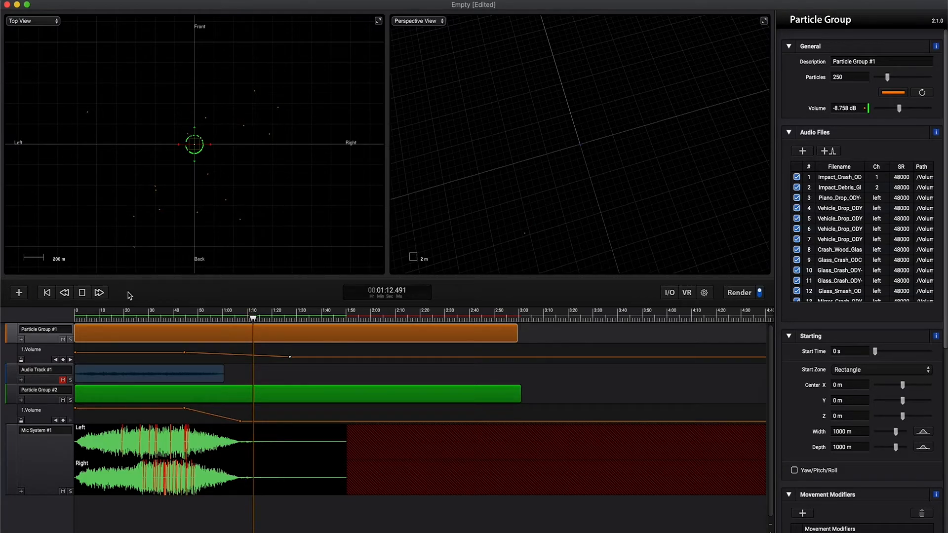
key(space)
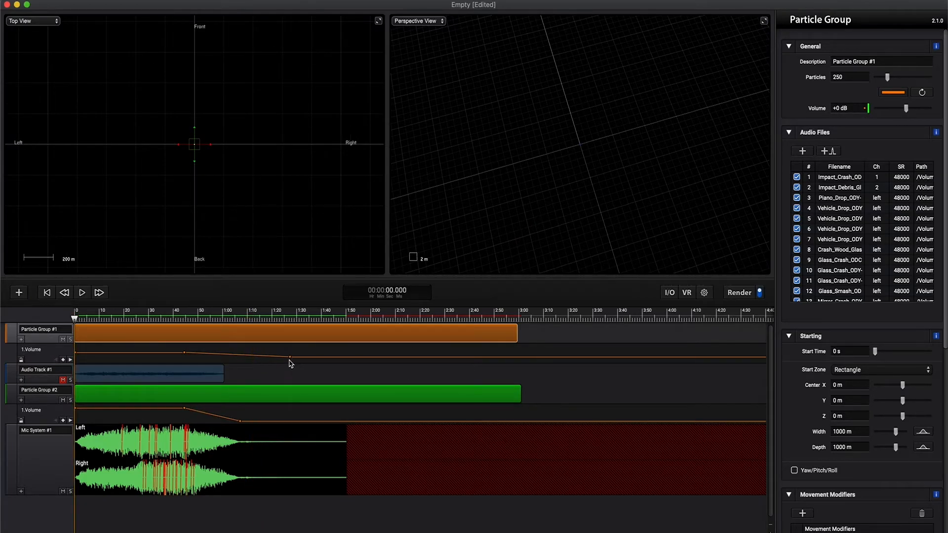
Shorten and slightly deepen Particle Group #1's volume fade to end at about 1:16, and shift the group's start time to 8.6 s.
drag(290, 357, 264, 360)
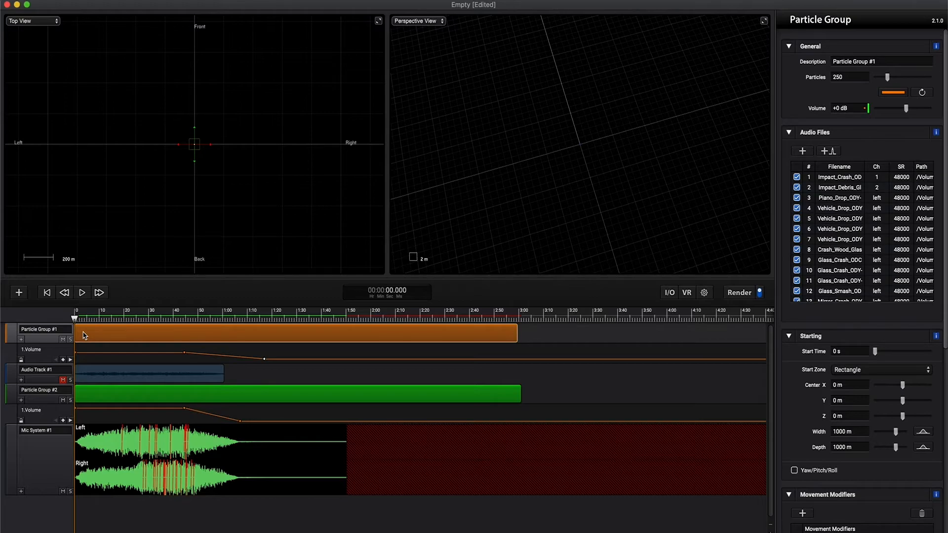
drag(83, 337, 106, 336)
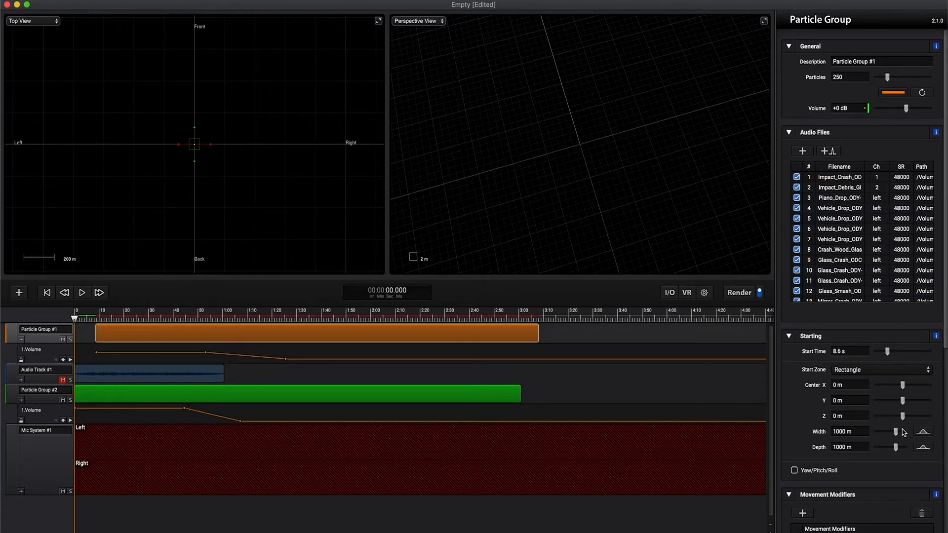
Switch the delay distribution of Particle Group #1's Random Delay modifier to Normal.
scroll(907, 431, down, 10)
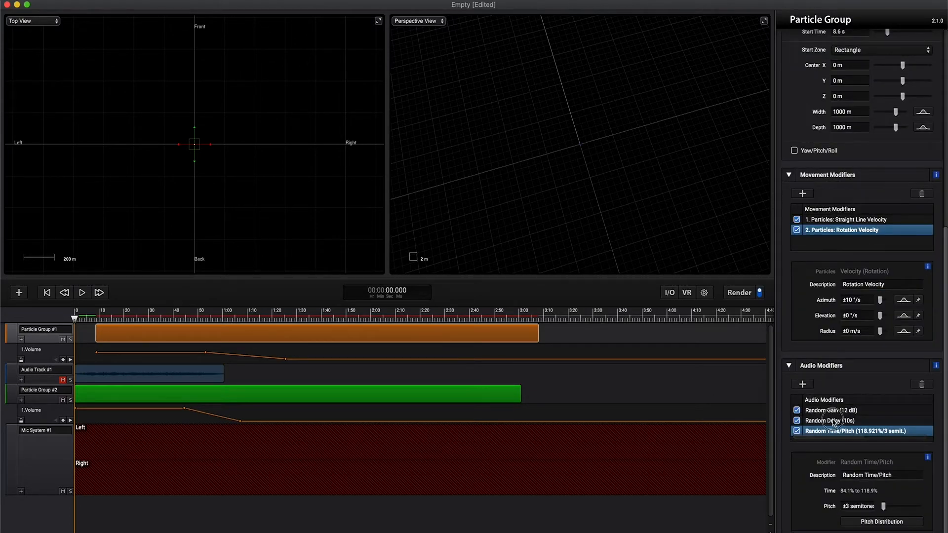
click(833, 421)
click(913, 525)
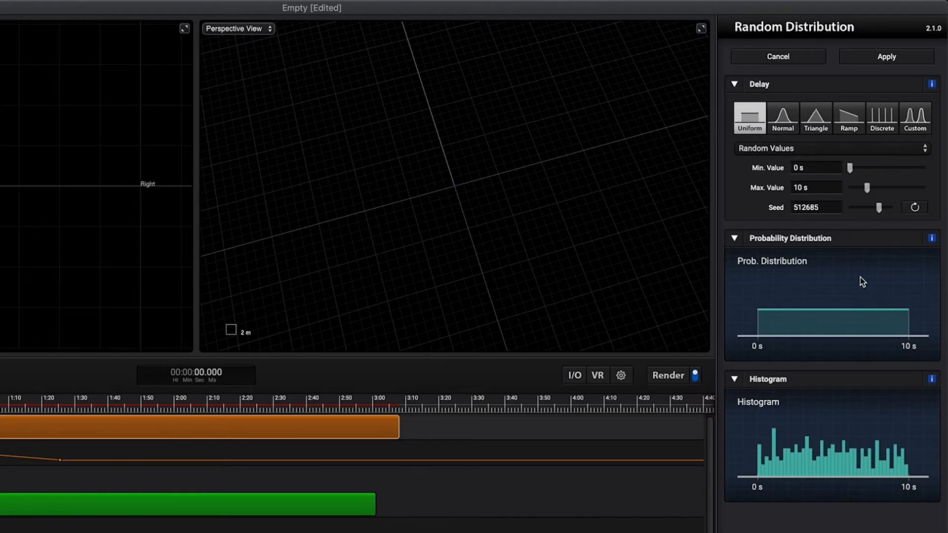
click(786, 117)
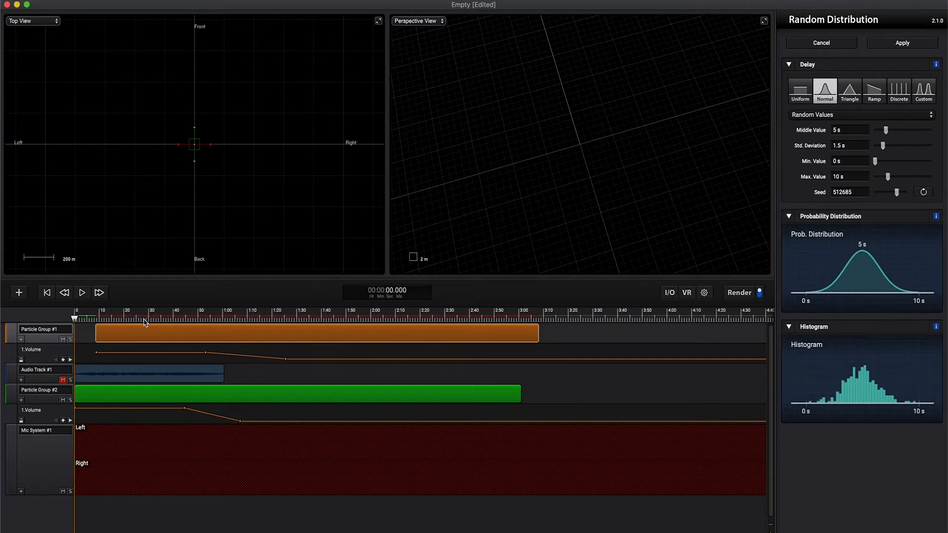
Try a 30 s middle delay value with a 30 s maximum, and set the standard deviation to about 3.43 s.
click(887, 130)
drag(888, 130, 887, 134)
click(853, 131)
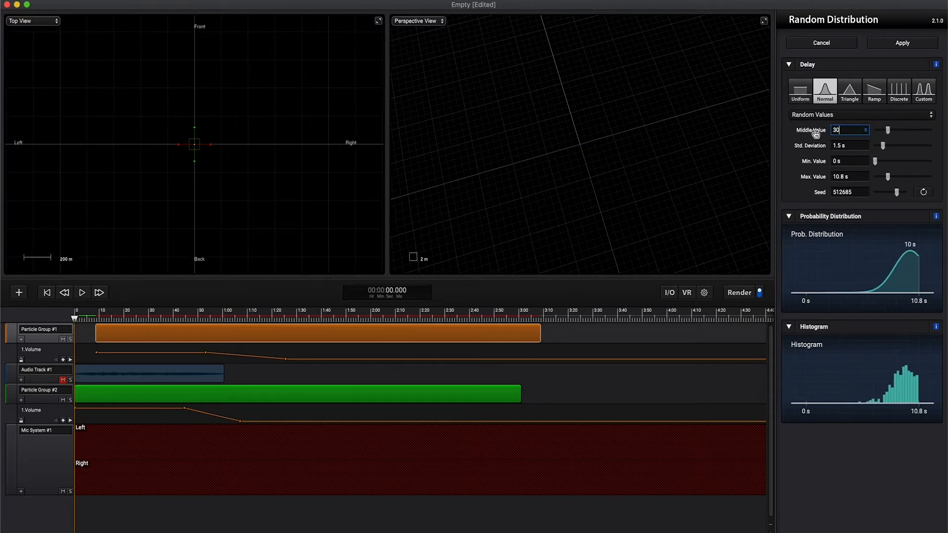
text(30)
key(Return)
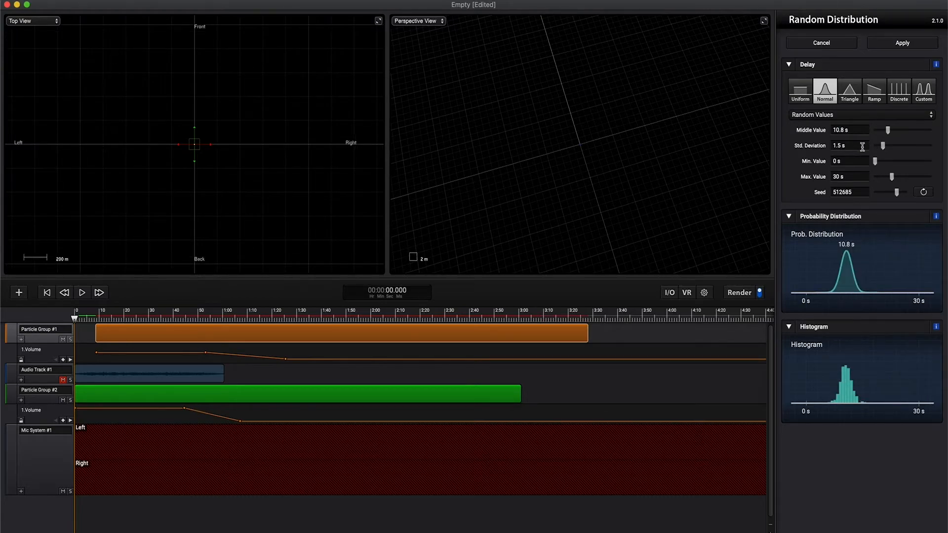
drag(883, 147, 887, 149)
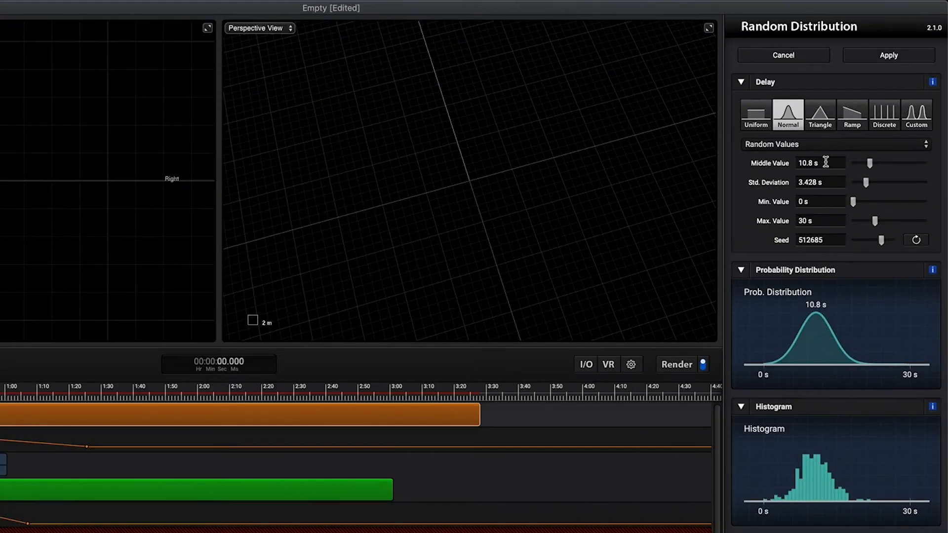
Set the Normal delay distribution's middle value to 30 s and its maximum value to 120 s.
click(833, 130)
text(30)
key(Return)
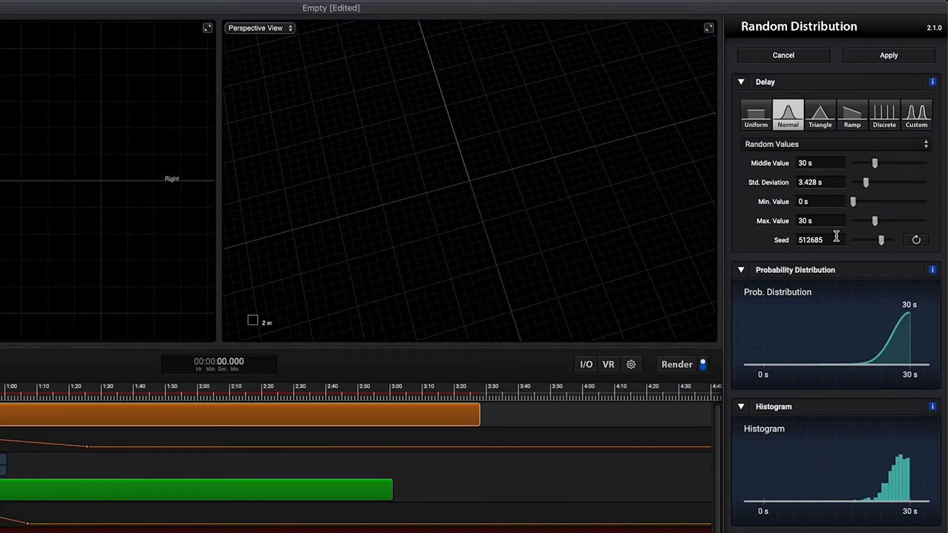
click(826, 220)
text(120)
key(Return)
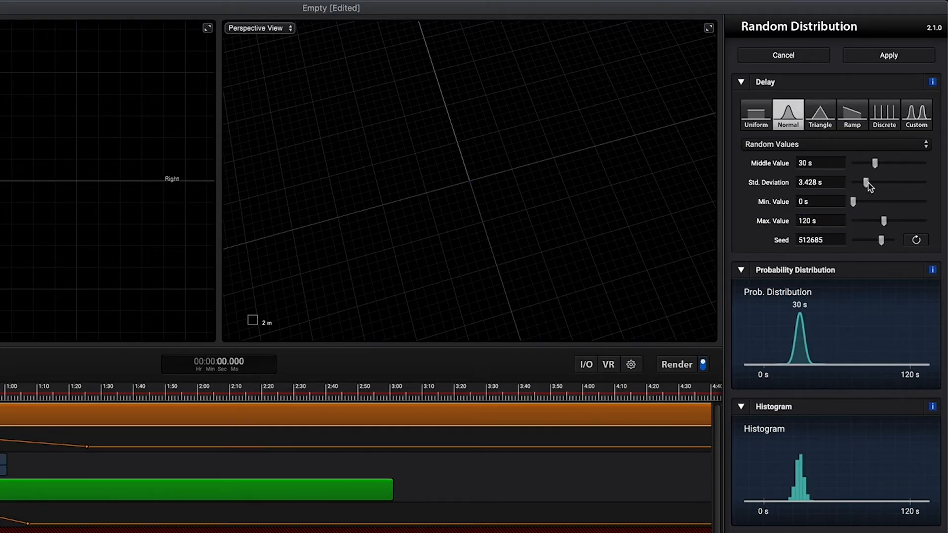
Set the Normal delay distribution's maximum value to 60 s and its standard deviation to about 7.93 s.
drag(866, 182, 874, 183)
click(820, 221)
text(60)
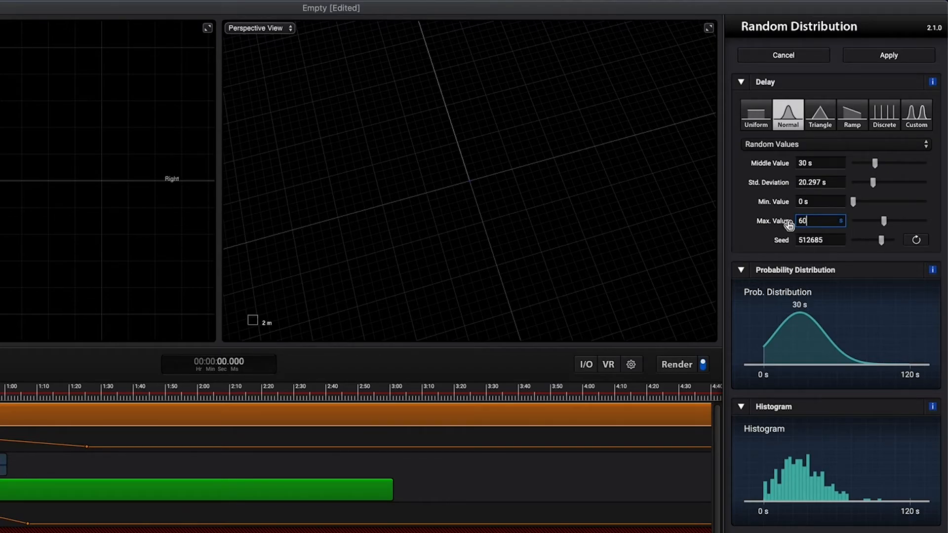
key(Return)
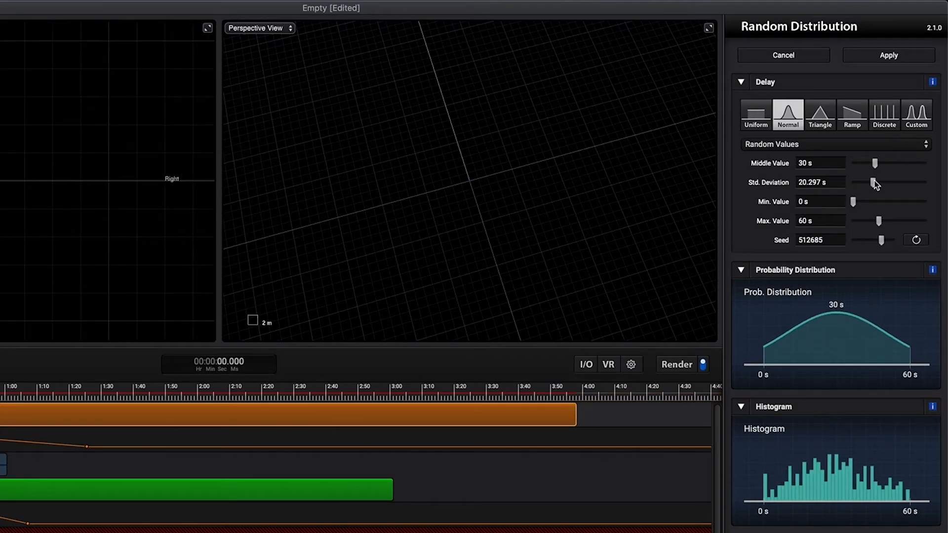
drag(871, 183, 869, 188)
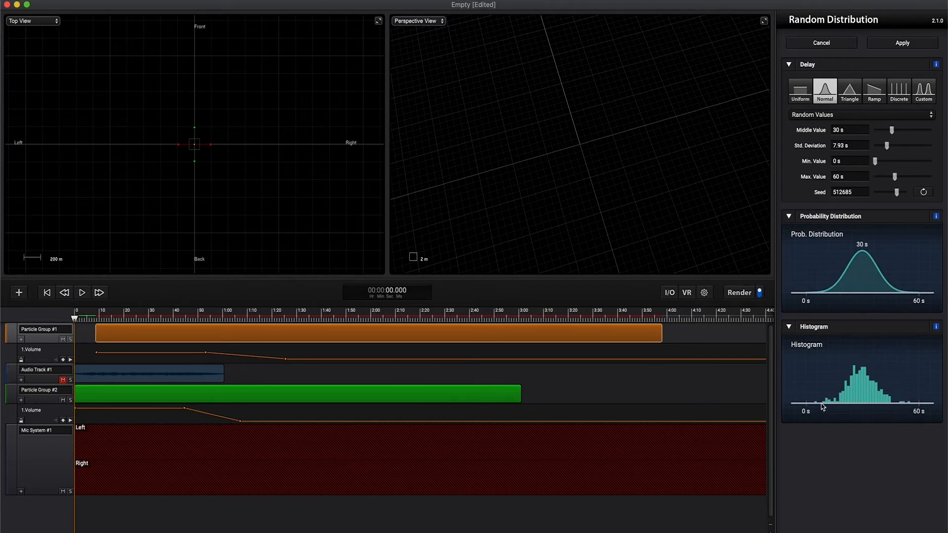
Generate a new set of random delay values three times and apply the delay distribution.
click(924, 193)
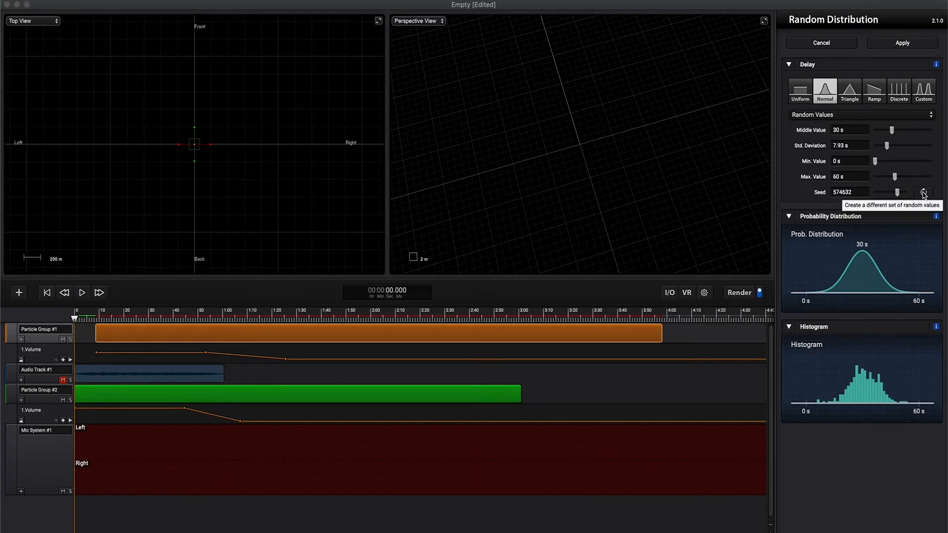
click(924, 193)
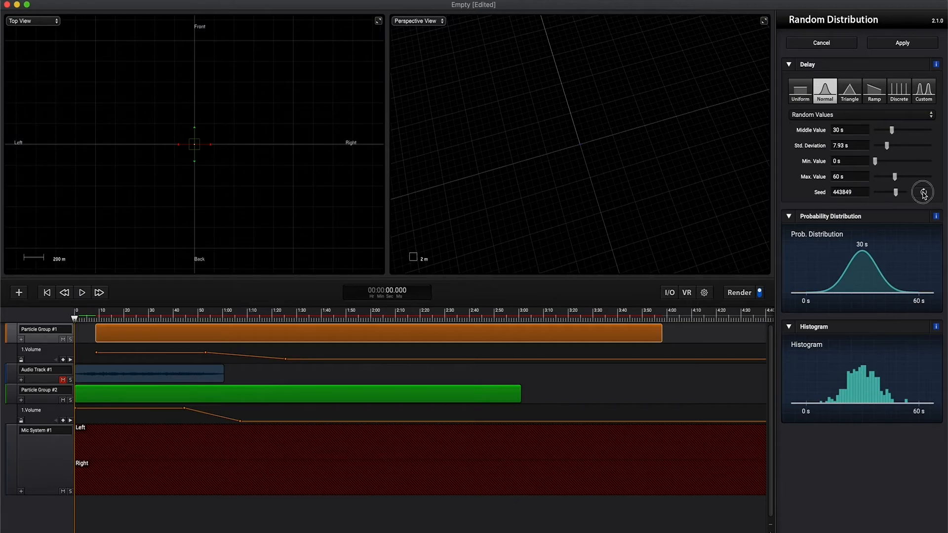
click(924, 193)
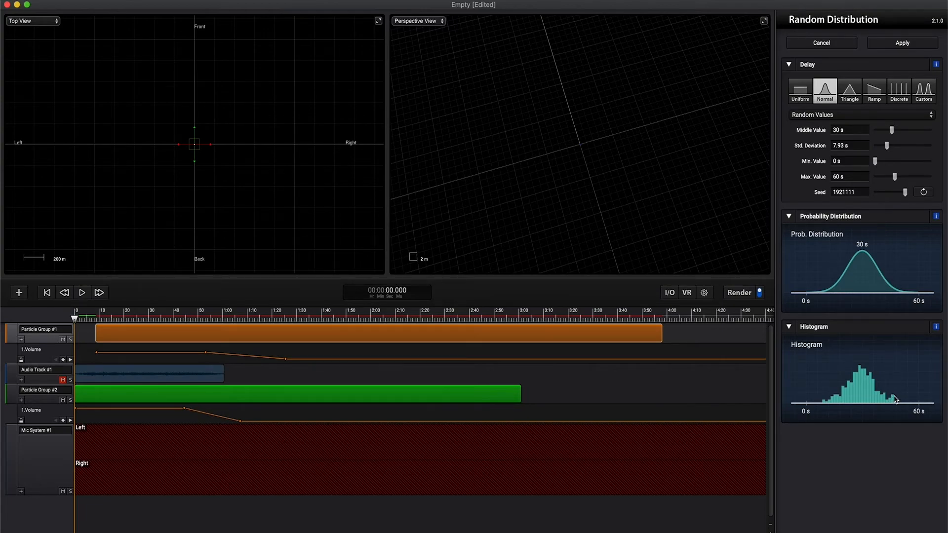
click(891, 47)
Render the entire project, play back the result, and stop playback.
click(739, 293)
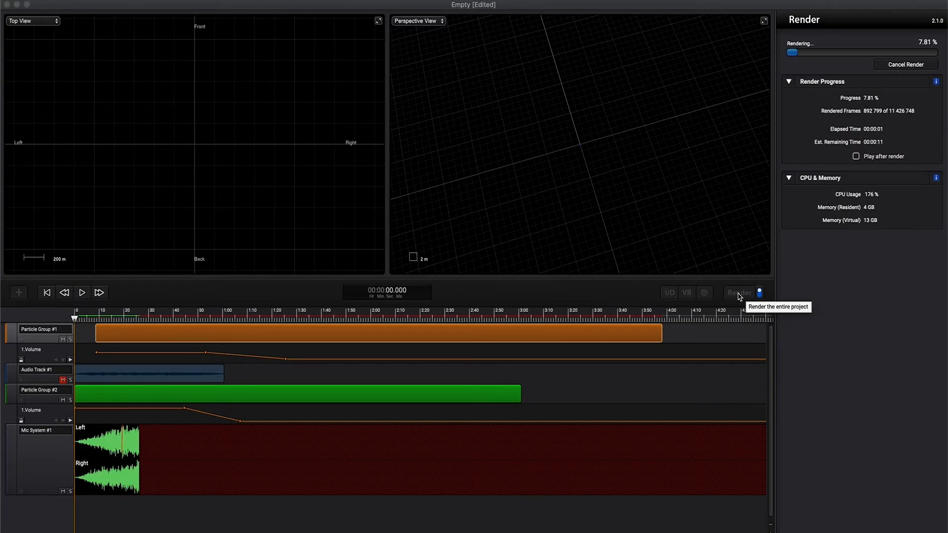
click(83, 293)
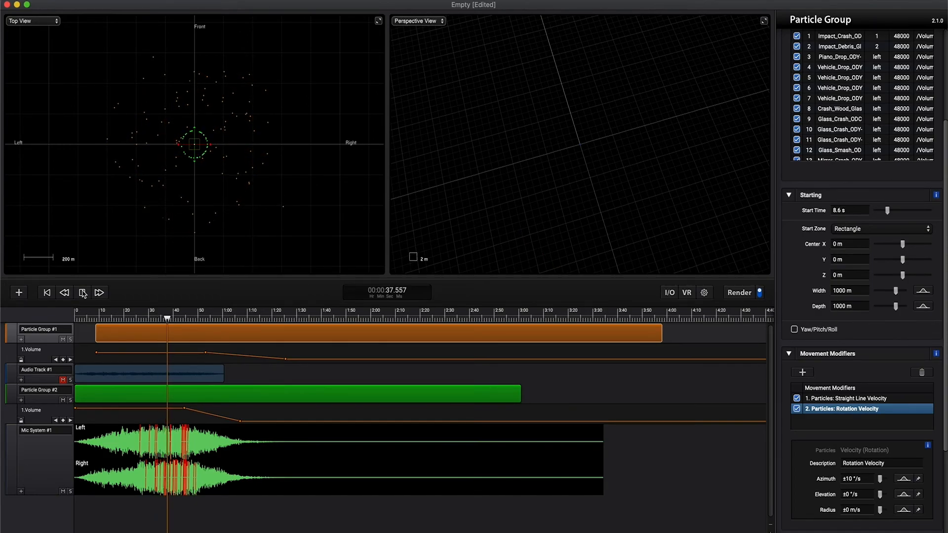
click(82, 293)
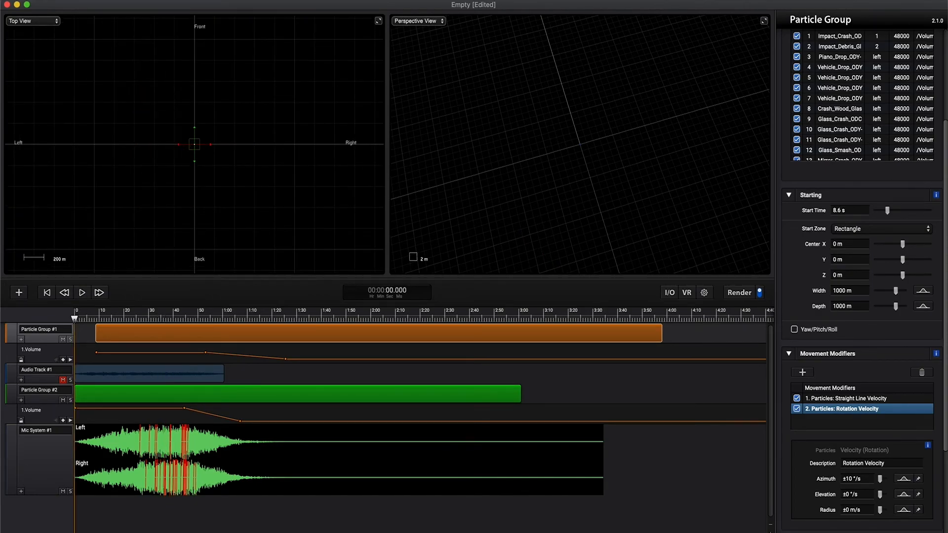
Reopen the Random Delay modifier's distribution in Particle Group #1, widen its standard deviation to about 12.19 s, and apply it.
scroll(844, 460, down, 5)
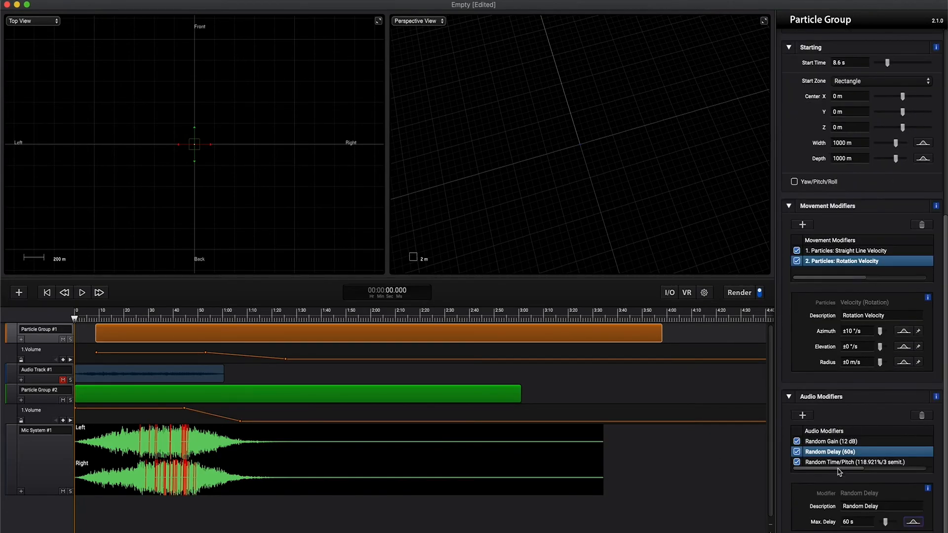
click(914, 522)
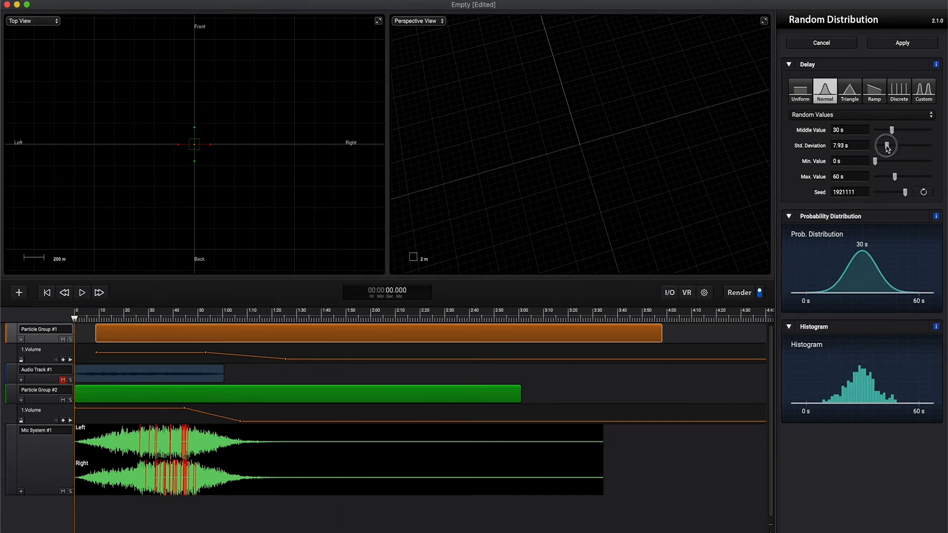
drag(888, 147, 889, 148)
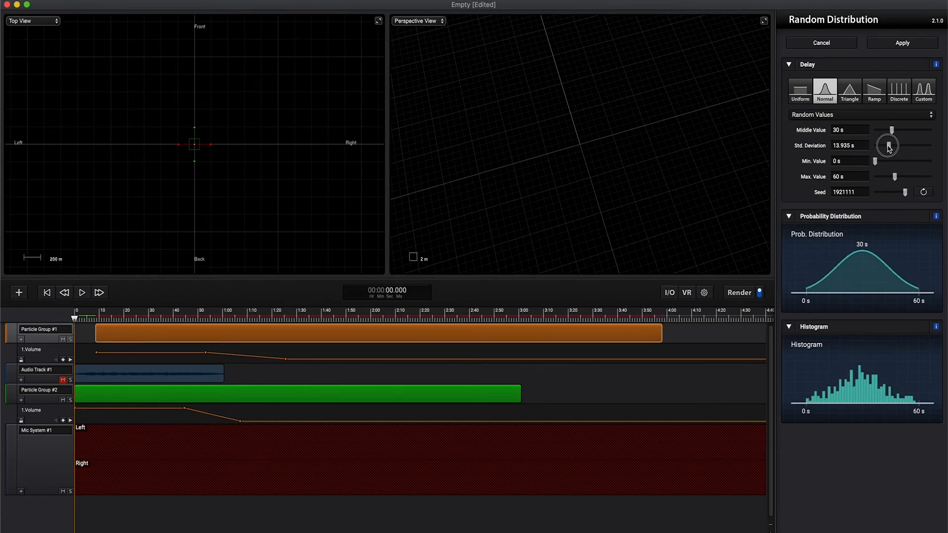
drag(889, 148, 887, 137)
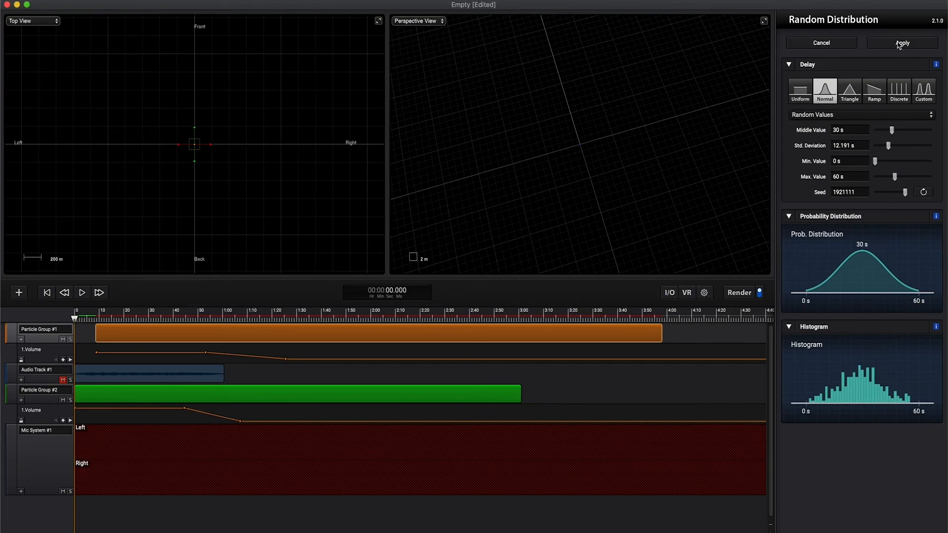
click(902, 43)
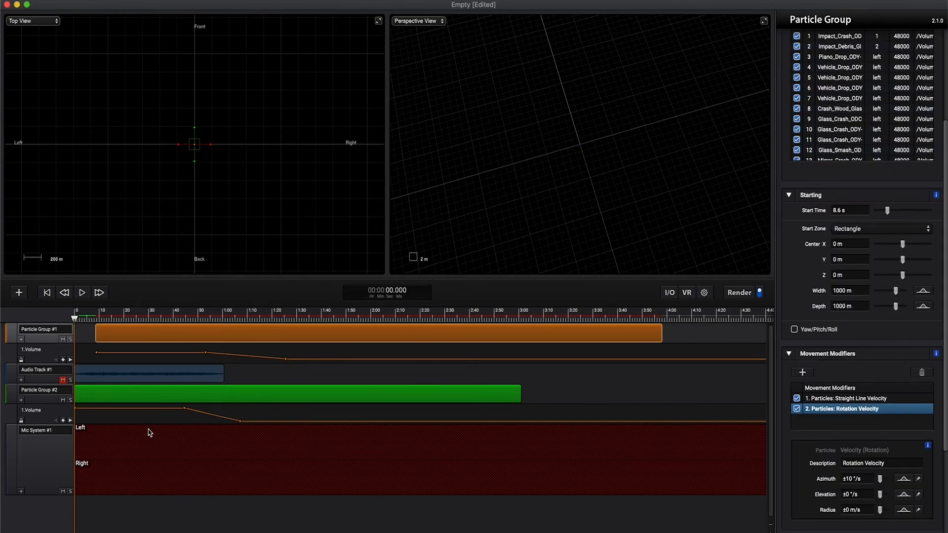
Move Particle Group #1 earlier on the timeline to a 5 s start time and render the project again.
drag(163, 338, 151, 339)
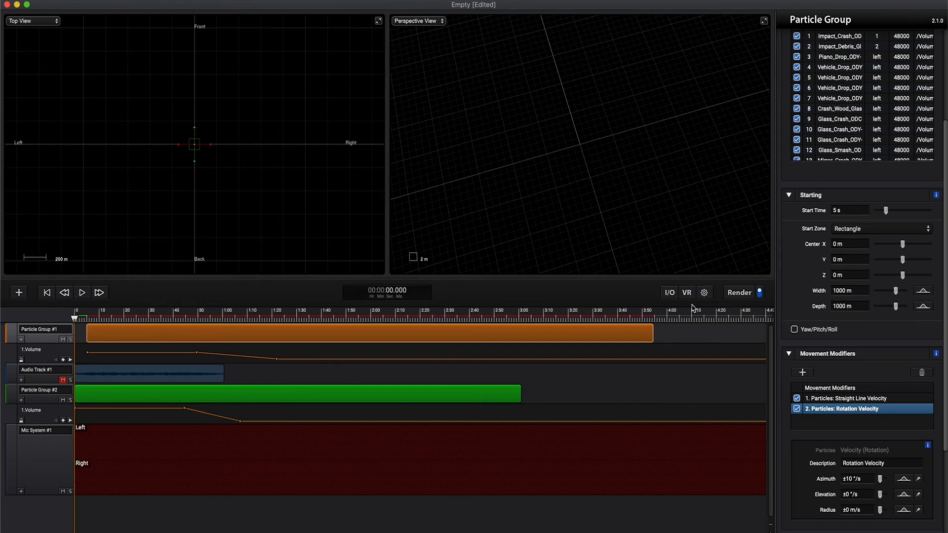
click(741, 293)
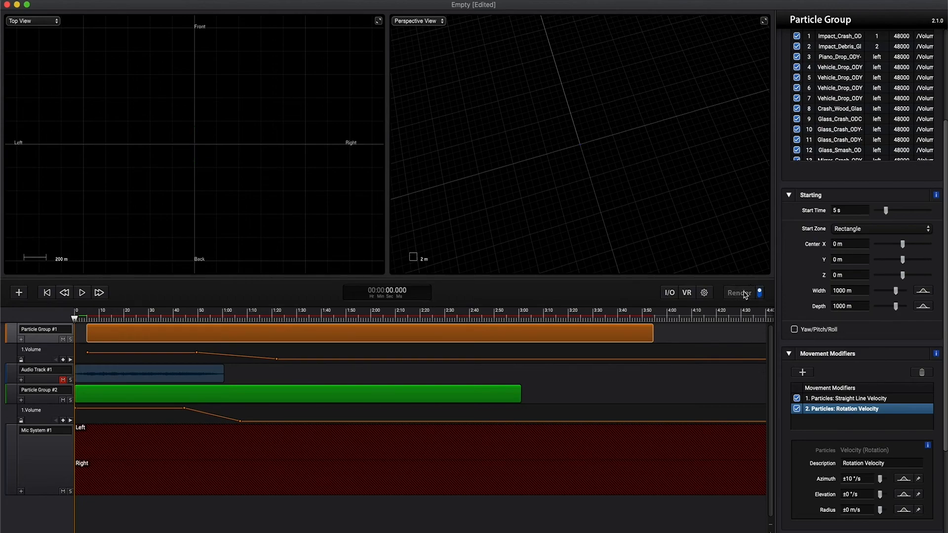